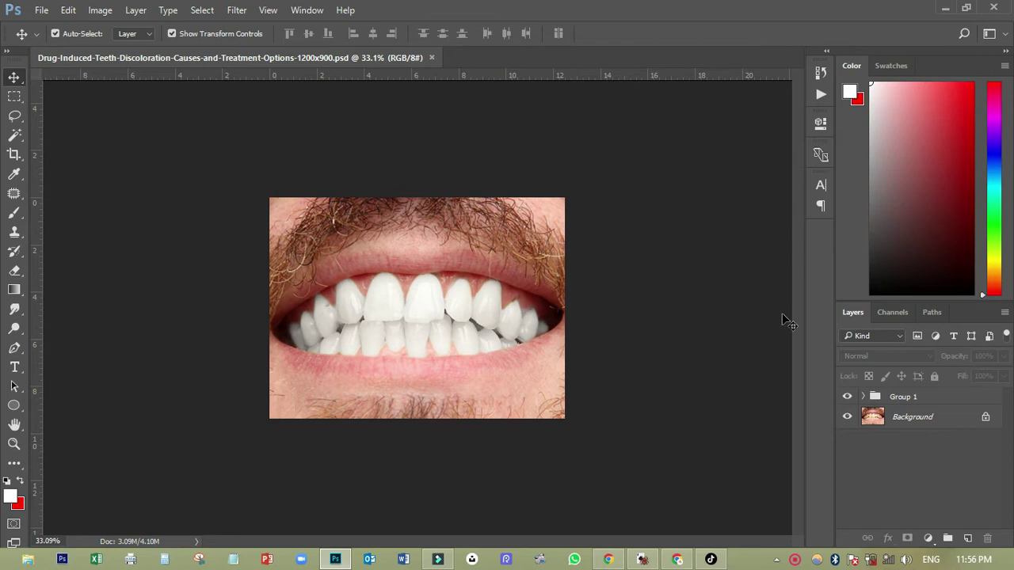
- Toggle Group 1's visibility repeatedly to compare whitened and original teeth, leaving it hidden
click(848, 398)
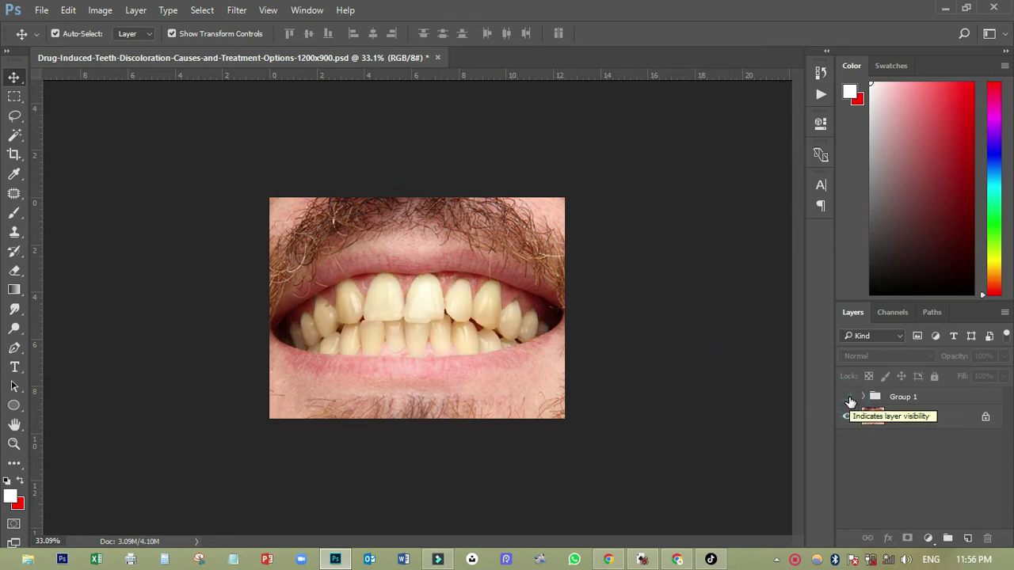
click(848, 398)
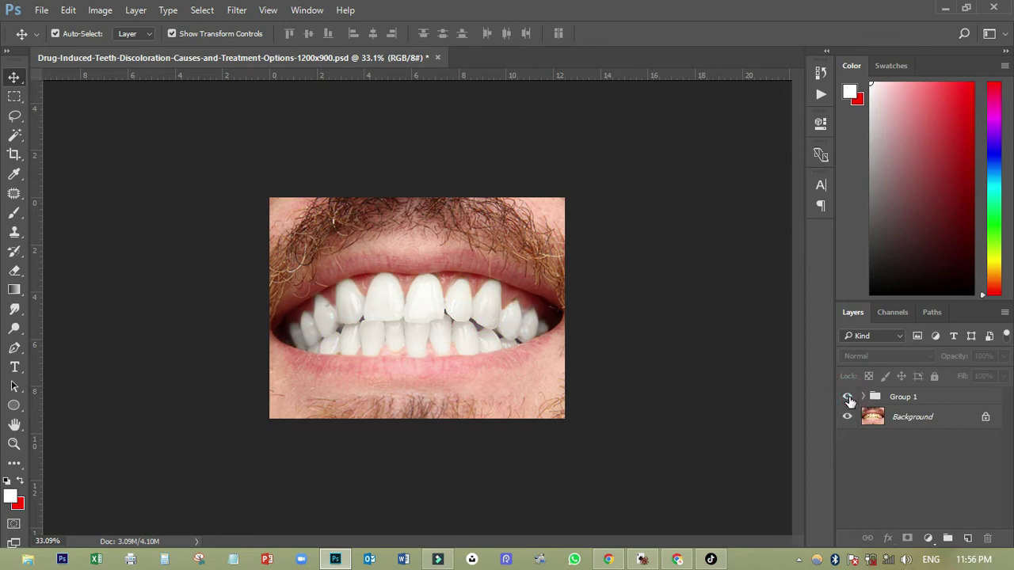
click(848, 398)
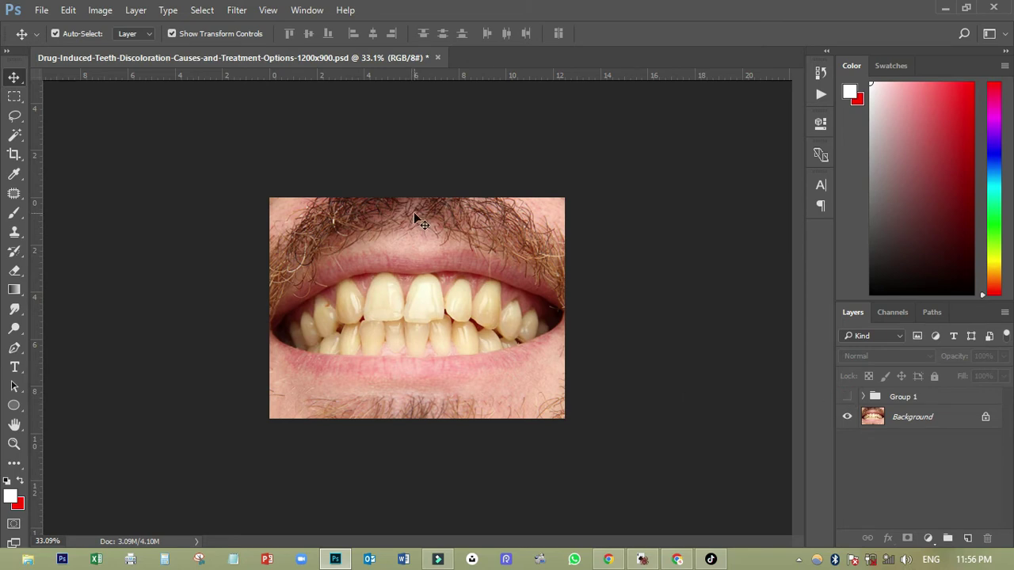
scroll(414, 213, up, 3)
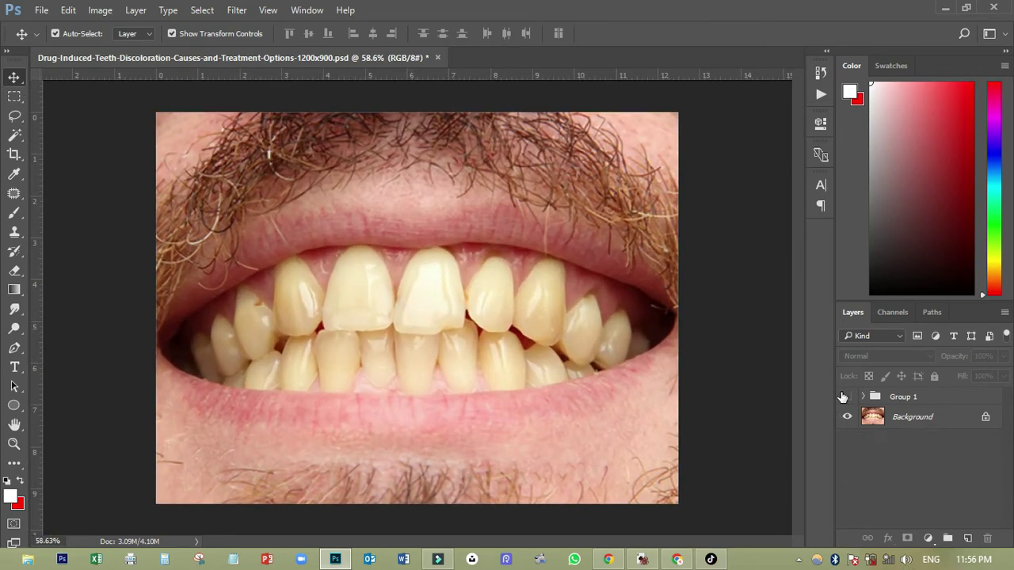
click(846, 397)
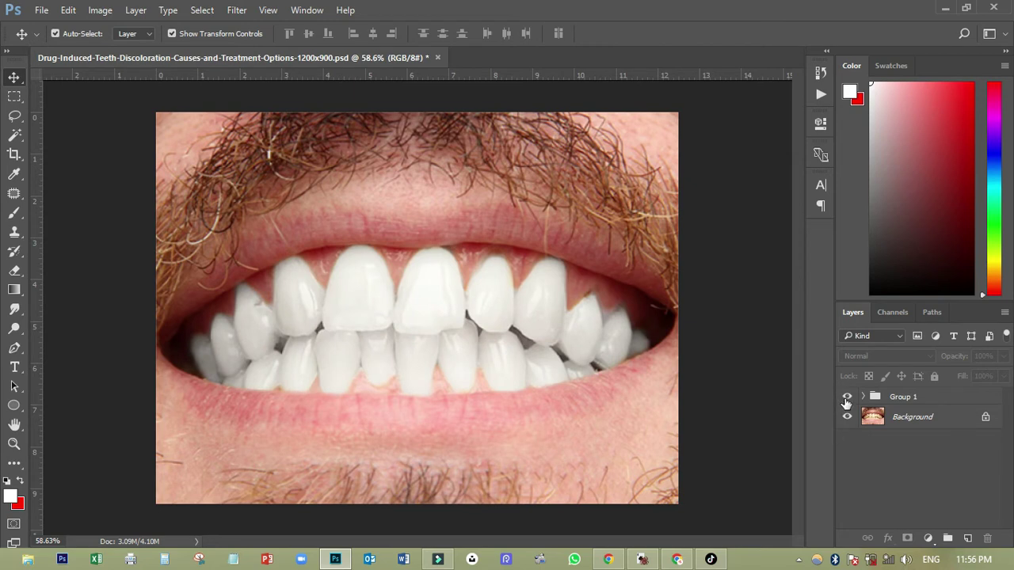
click(845, 398)
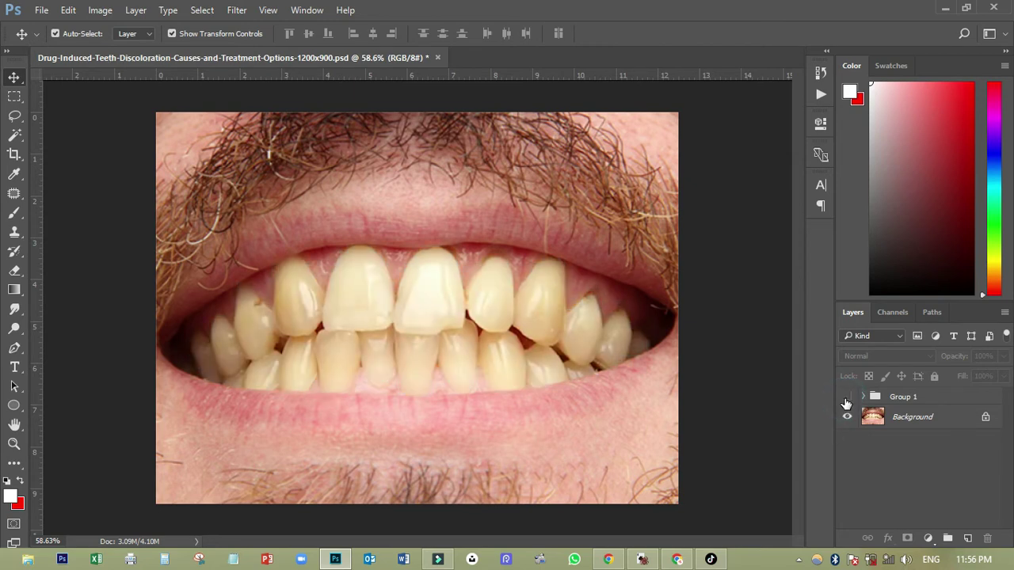
- Delete Group 1 together with its contents
click(922, 398)
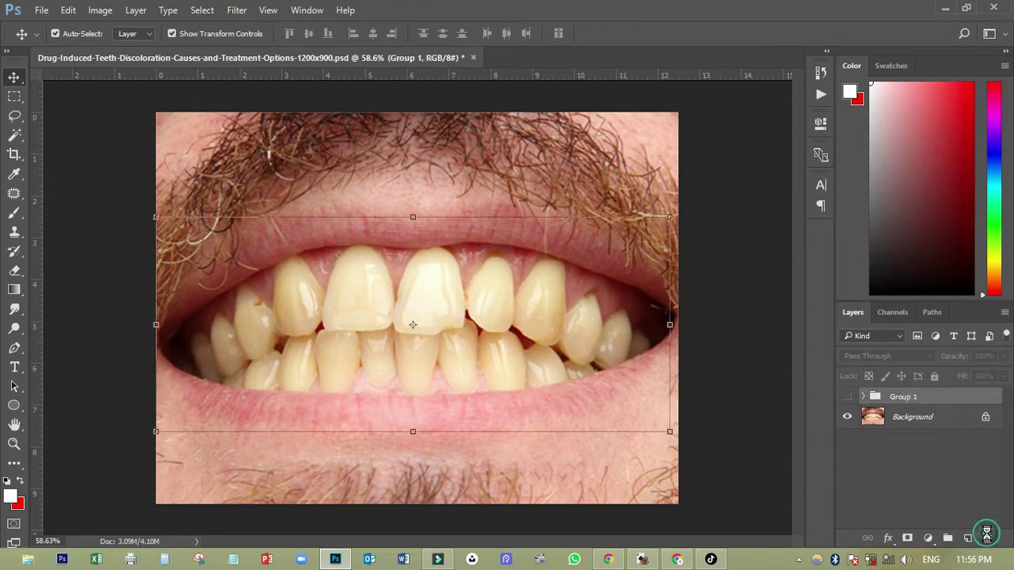
click(986, 538)
click(476, 223)
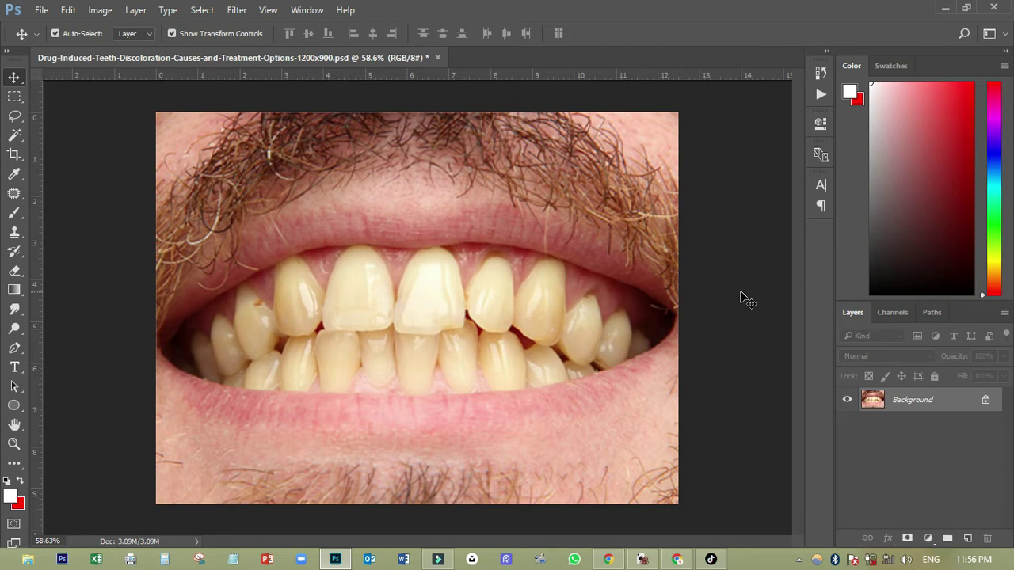
- Lower the photo's brightness slightly with Brightness/Contrast and apply it
scroll(744, 299, up, 1)
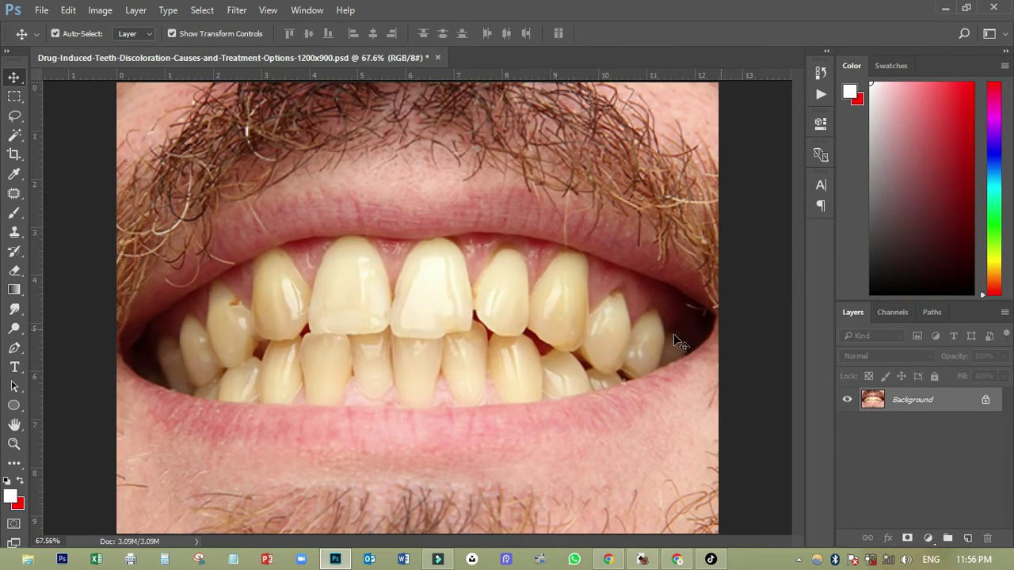
click(100, 10)
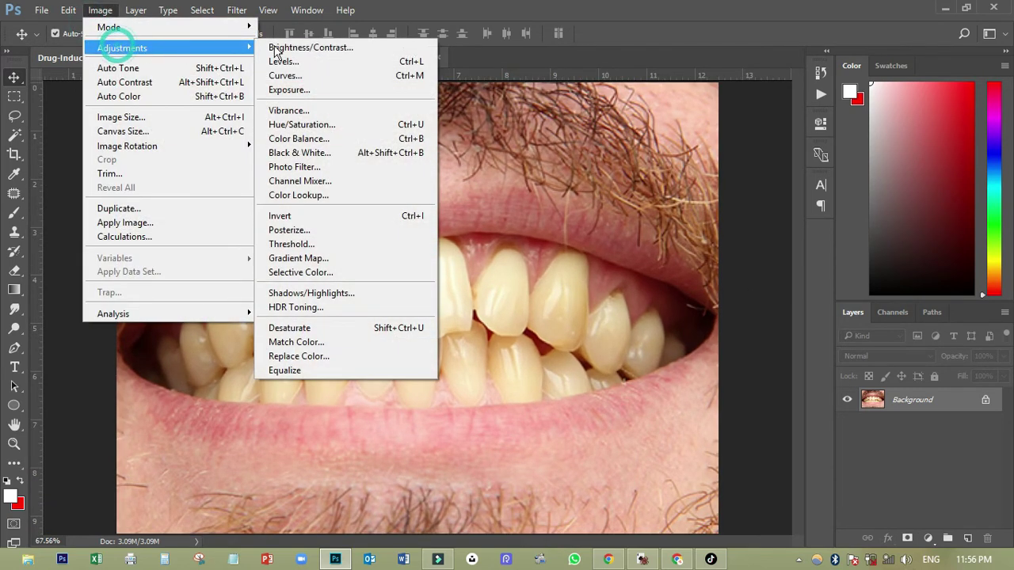
click(306, 46)
drag(667, 178, 655, 182)
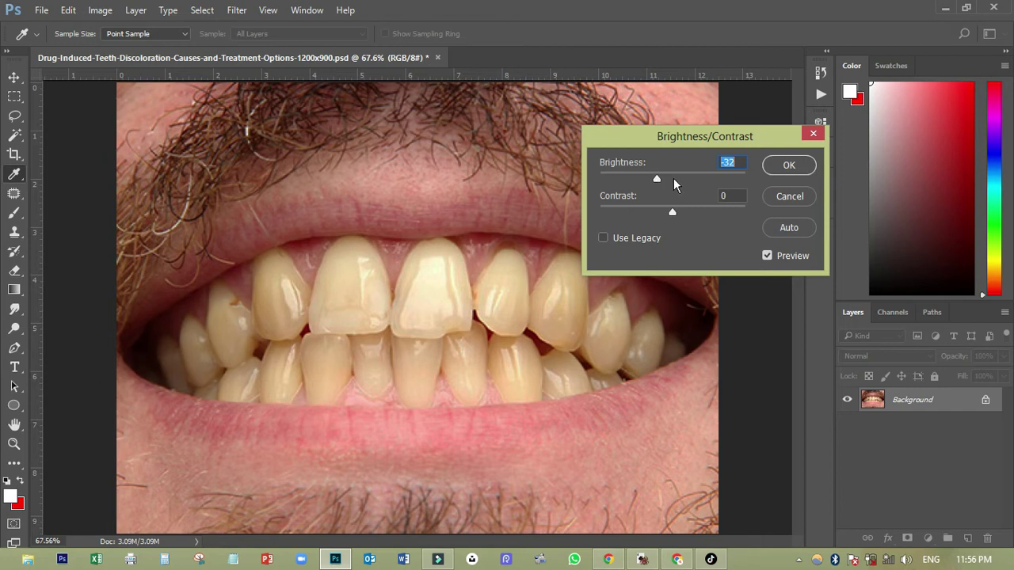
click(787, 165)
click(735, 233)
scroll(452, 410, down, 2)
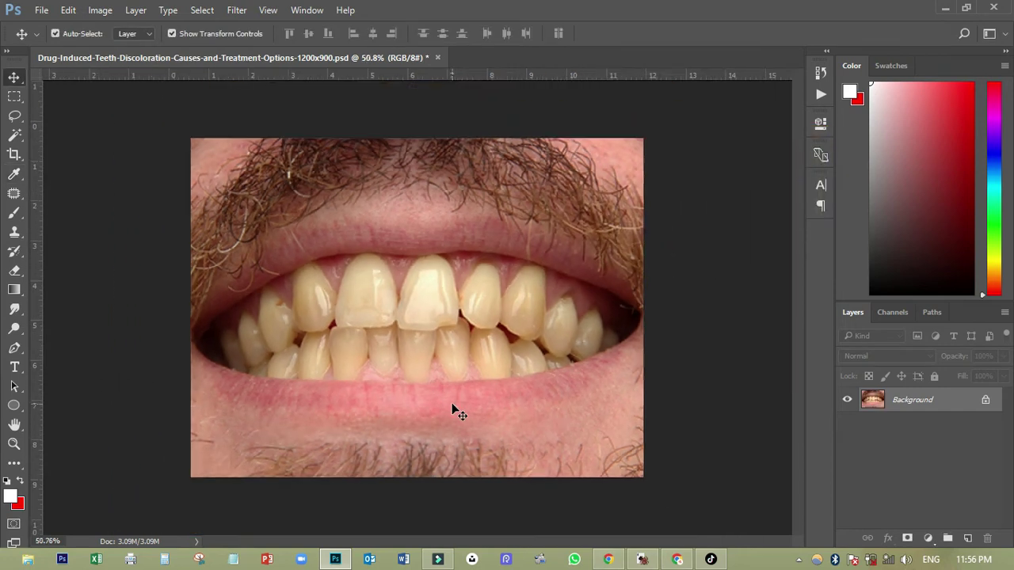
scroll(452, 410, up, 3)
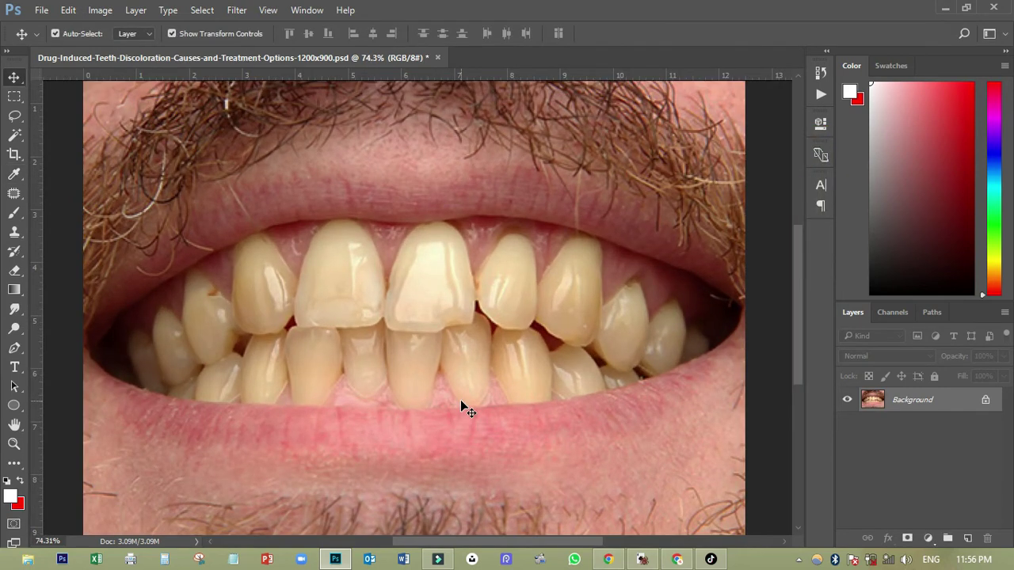
scroll(461, 402, down, 1)
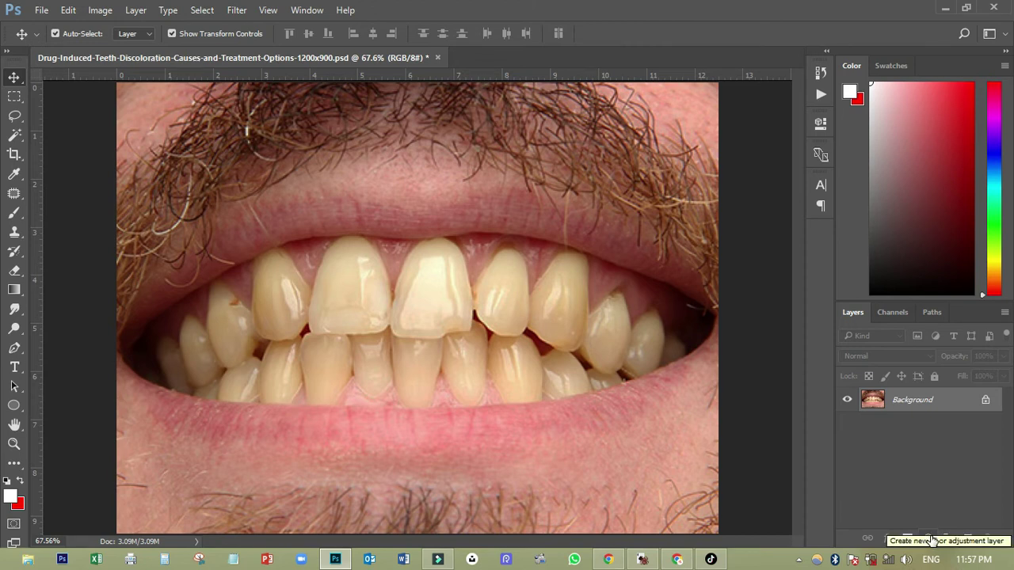
- Add a Photo Filter adjustment layer and set it to Cooling Filter (LBB)
click(929, 538)
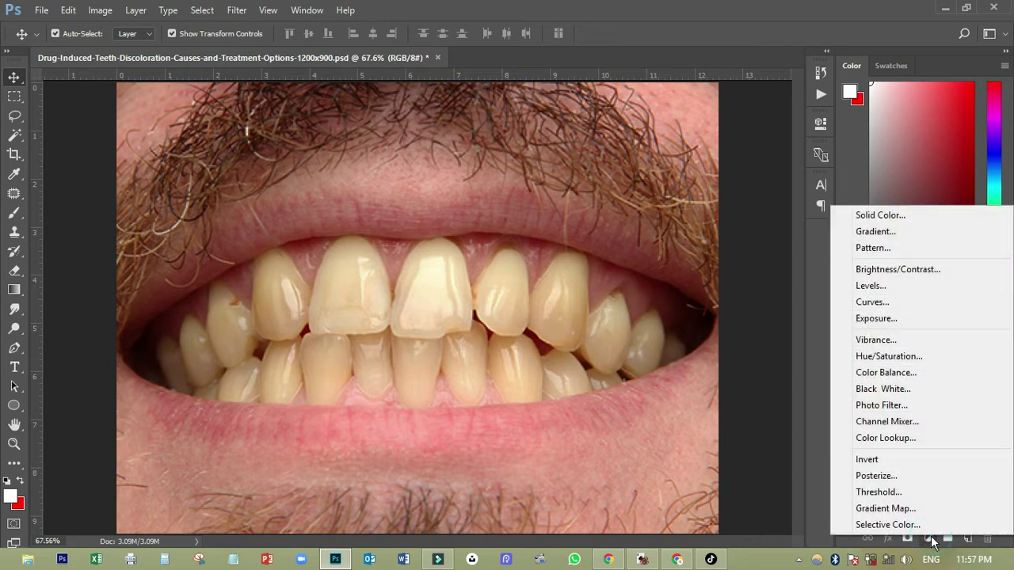
click(883, 406)
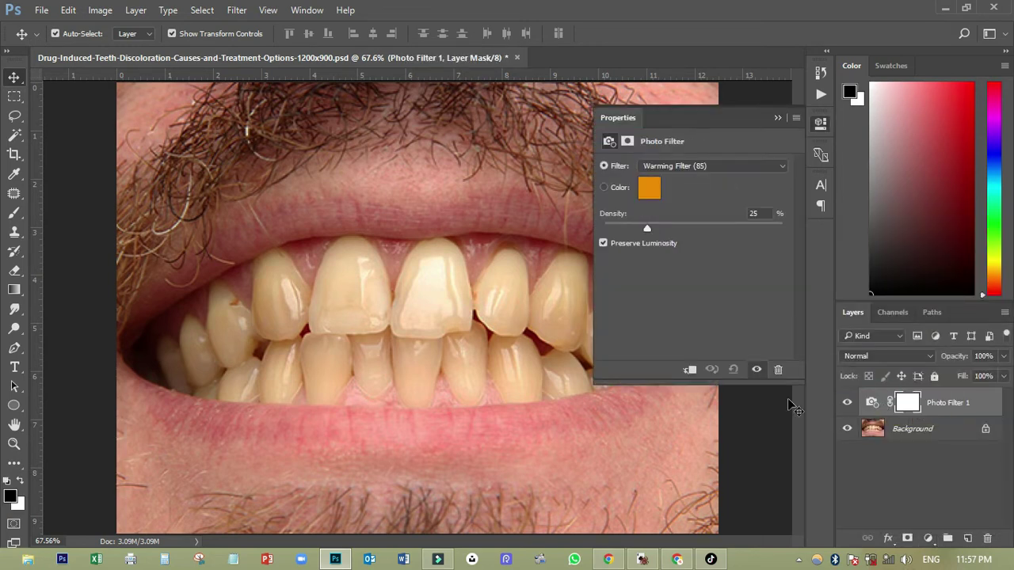
click(697, 165)
click(697, 166)
click(722, 166)
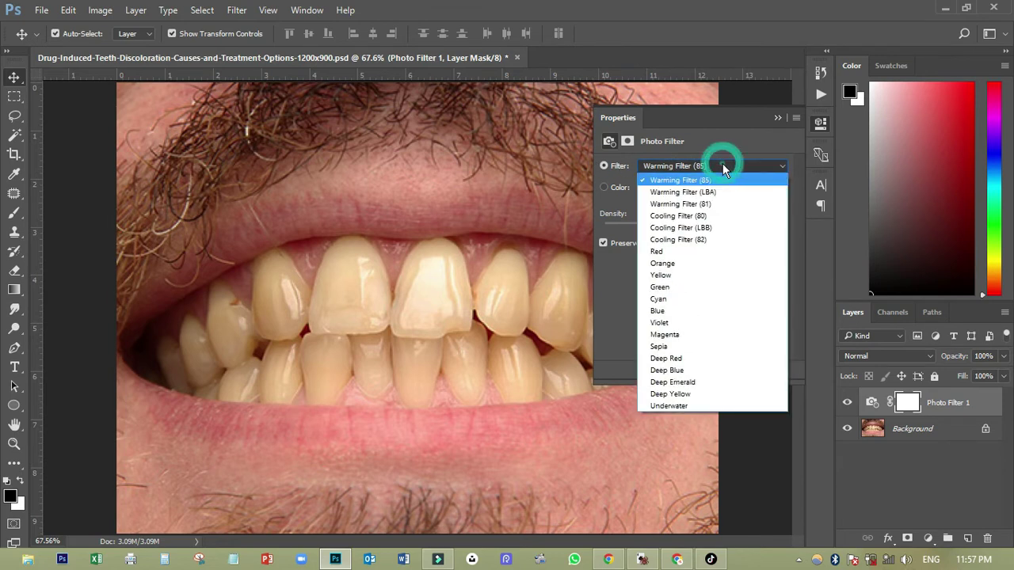
click(693, 227)
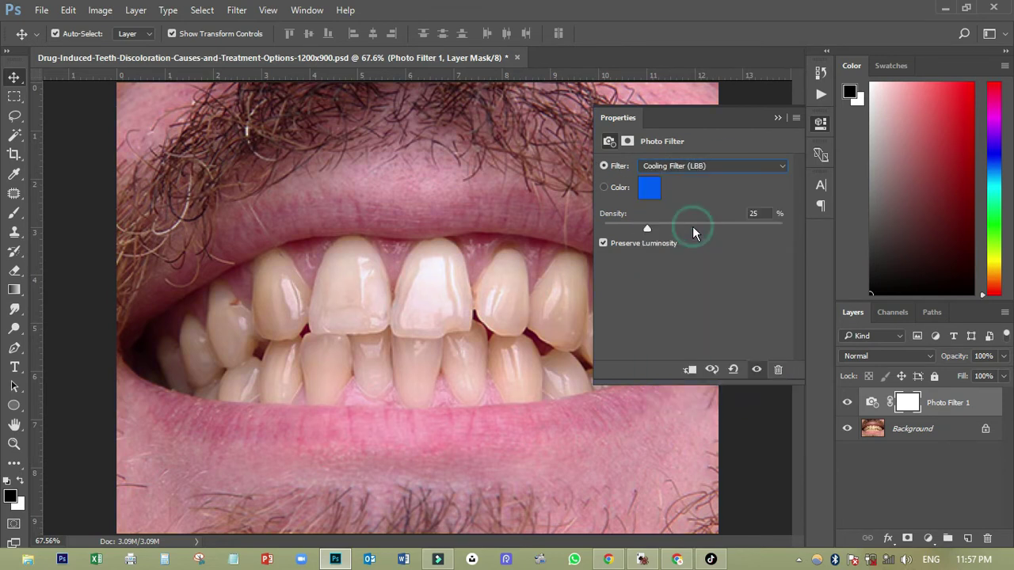
- Try Cooling Filter (82) and (80), then settle back on Cooling Filter (LBB)
click(709, 166)
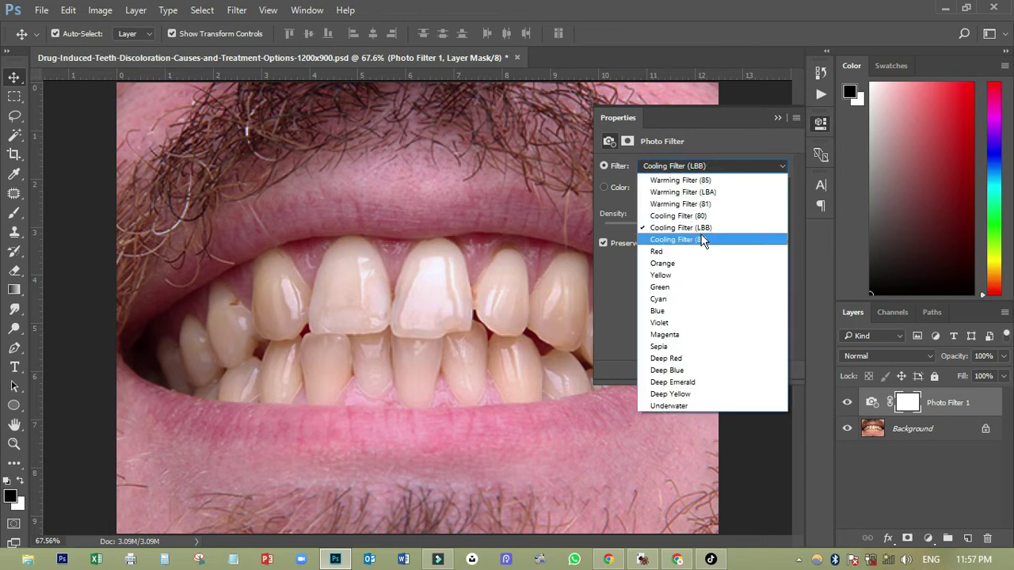
click(695, 239)
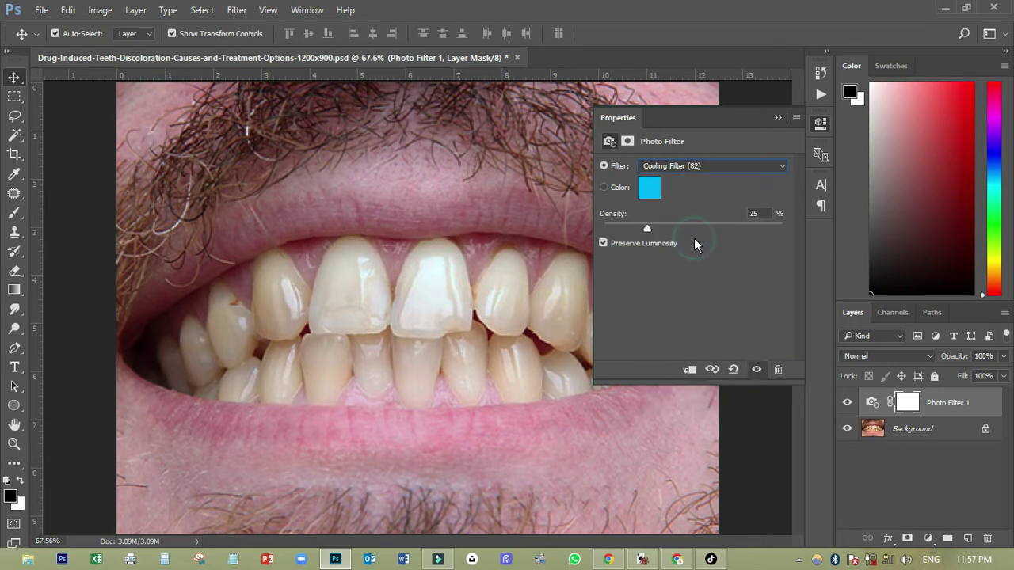
click(707, 166)
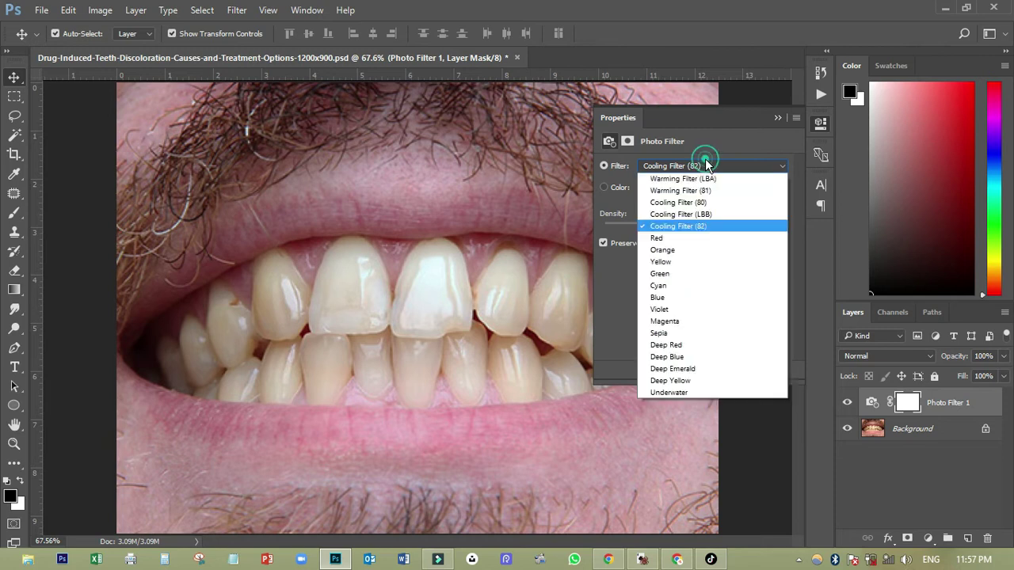
click(685, 215)
click(699, 166)
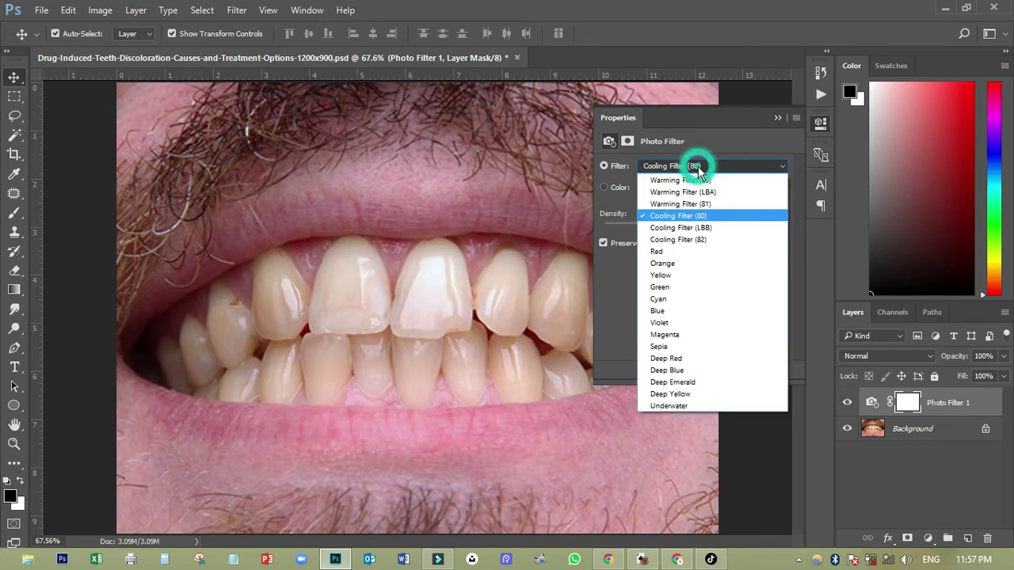
click(697, 228)
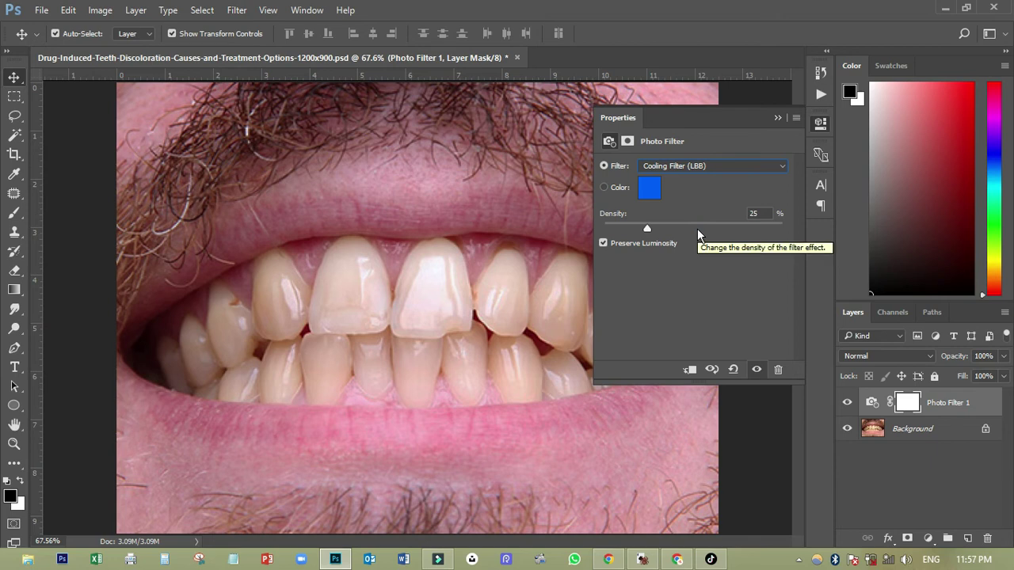
- Add a Black & White layer, then a Curves layer with its midtone point lifted to brighten
click(928, 539)
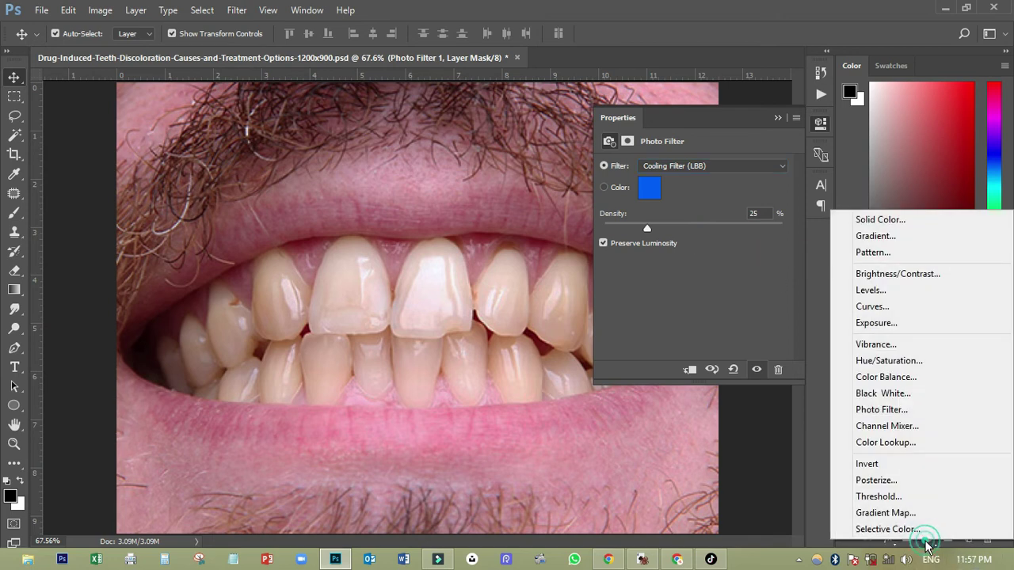
click(879, 394)
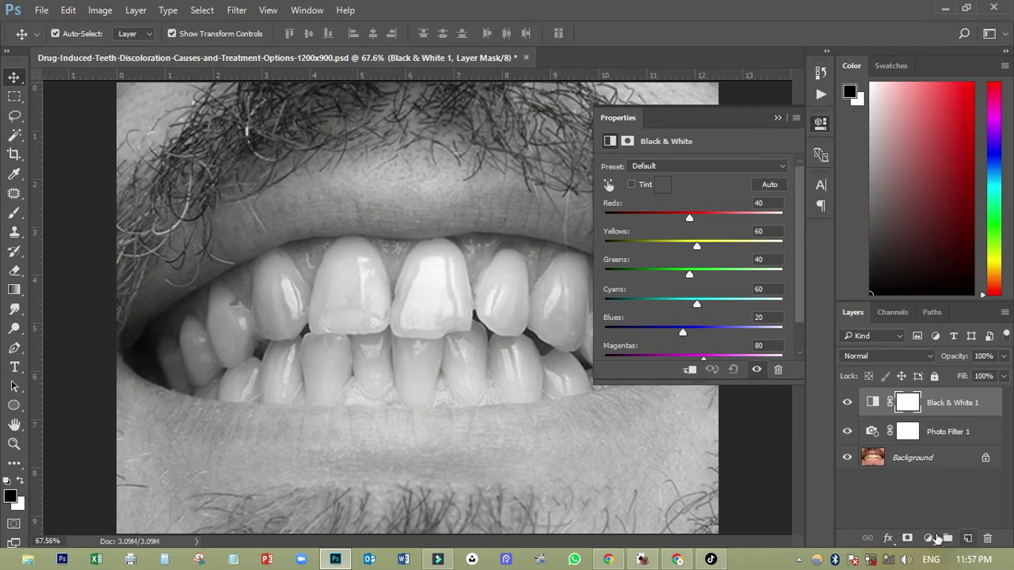
click(930, 539)
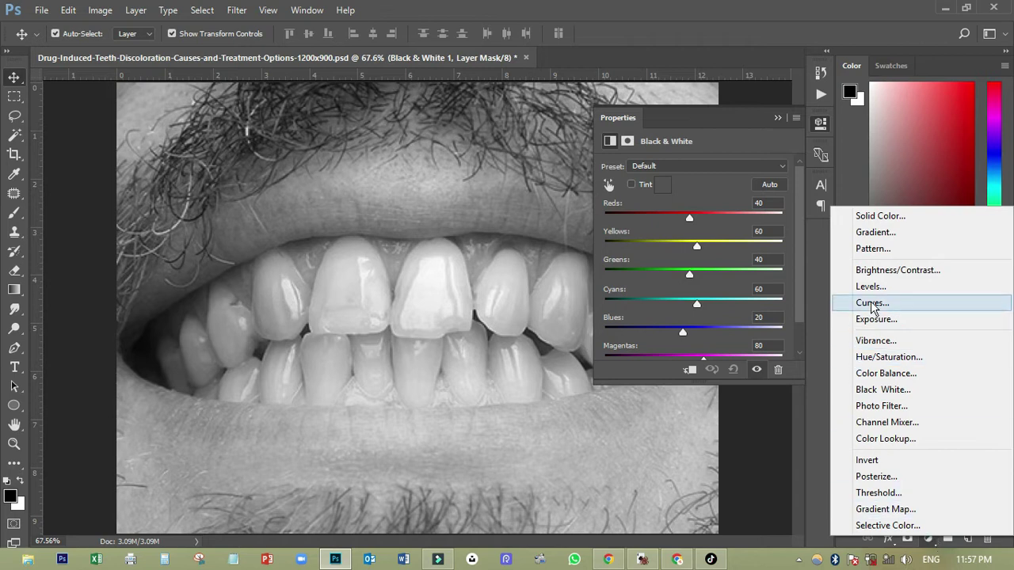
click(881, 304)
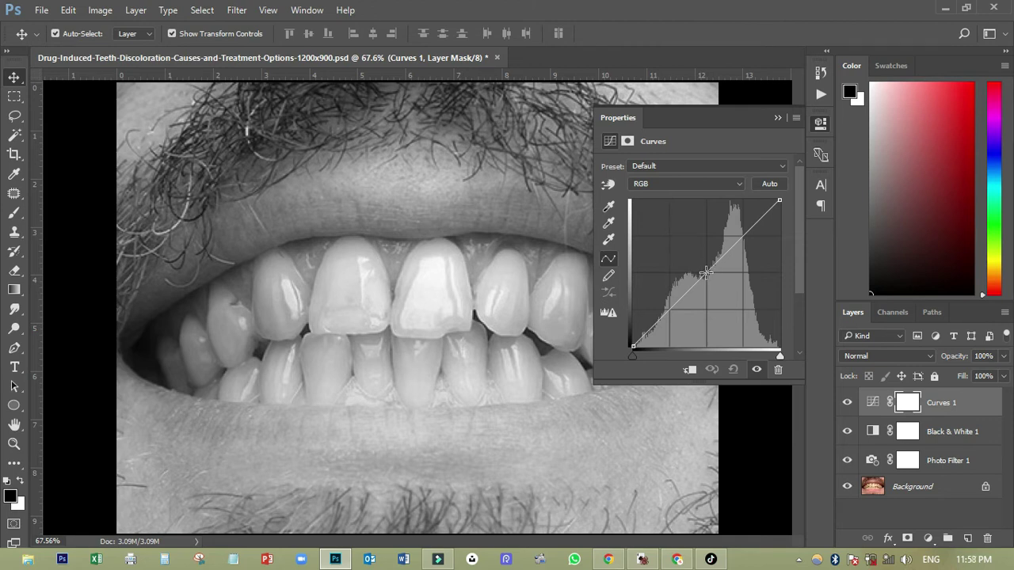
drag(705, 273, 702, 269)
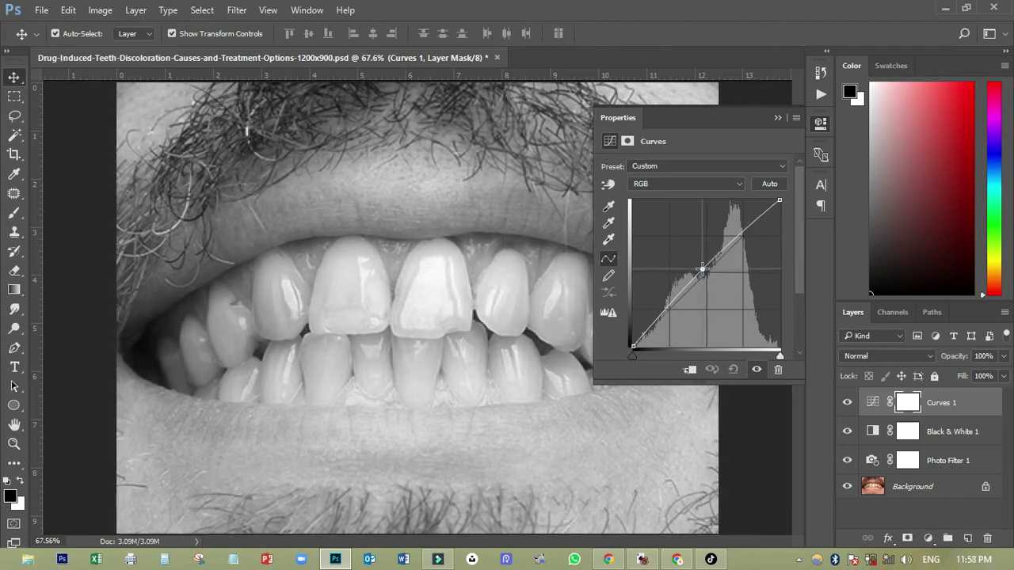
drag(702, 269, 696, 267)
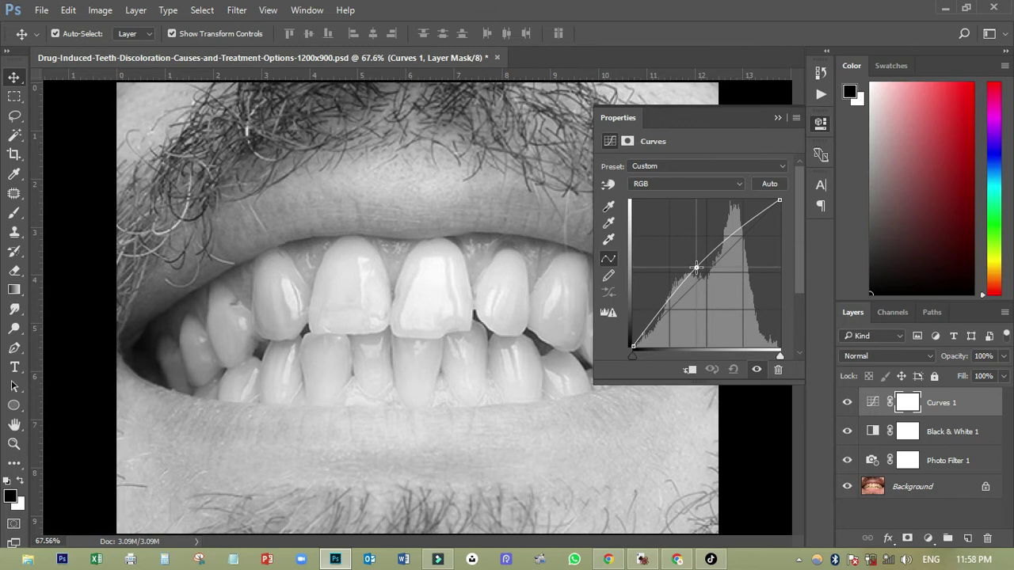
drag(696, 267, 695, 265)
- Clip Curves 1 and Black & White 1 to the Photo Filter 1 layer
click(723, 263)
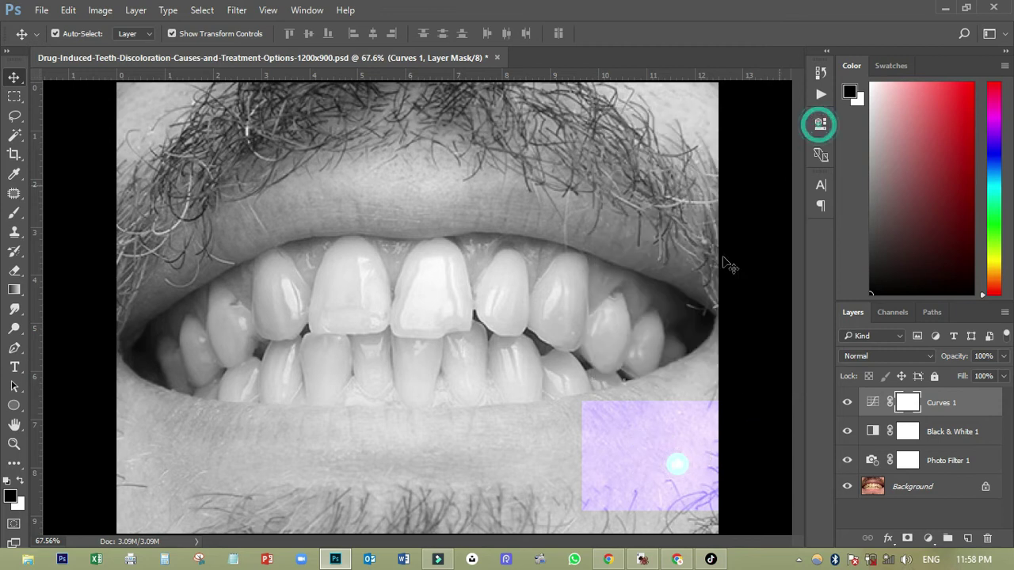
click(954, 403)
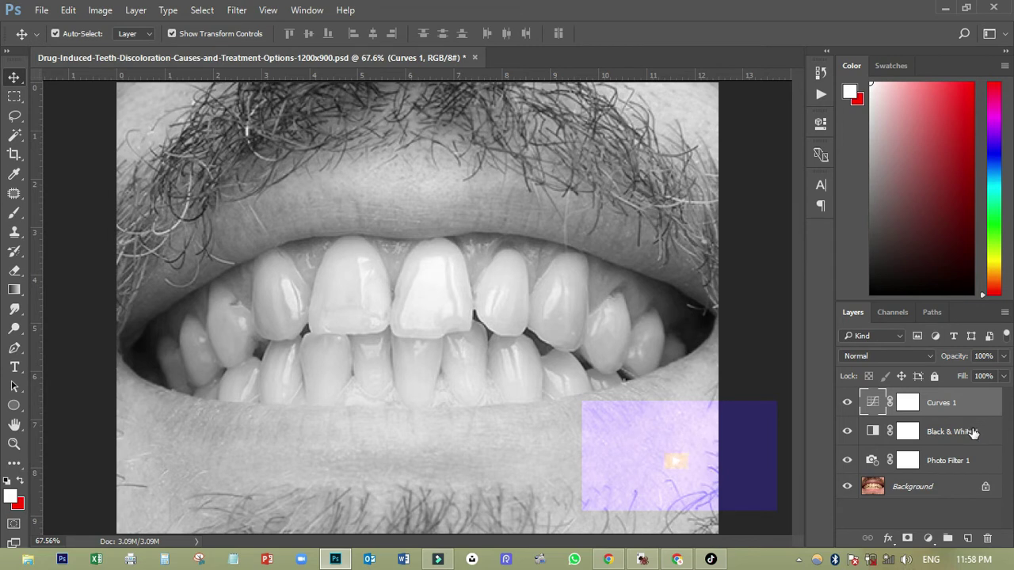
shift+click(974, 432)
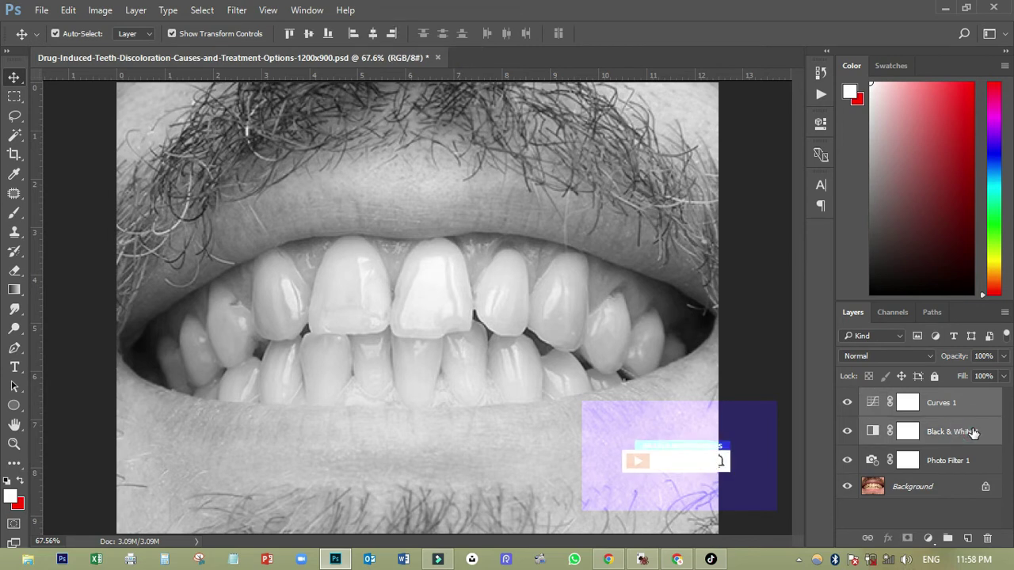
right_click(973, 432)
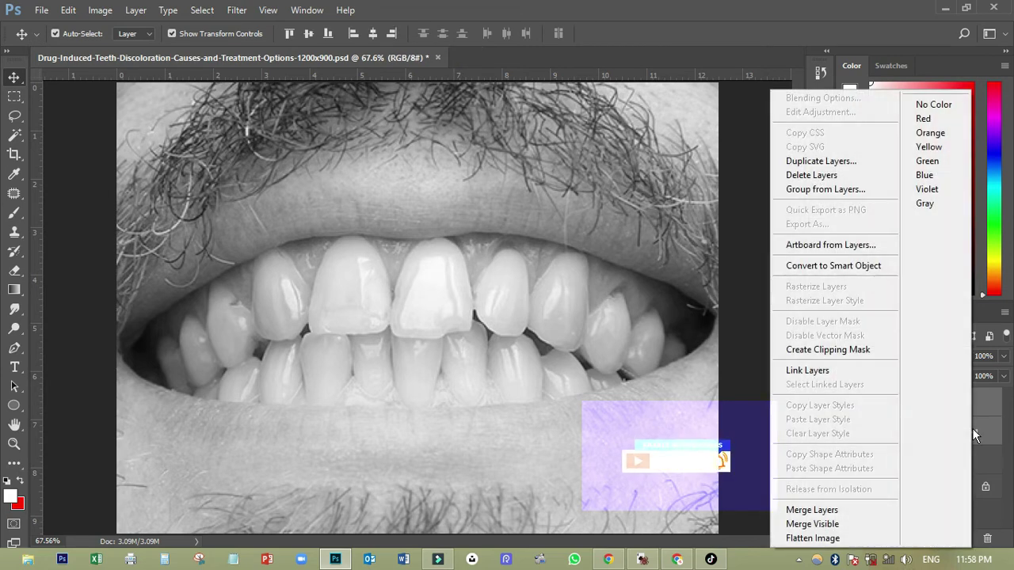
click(792, 351)
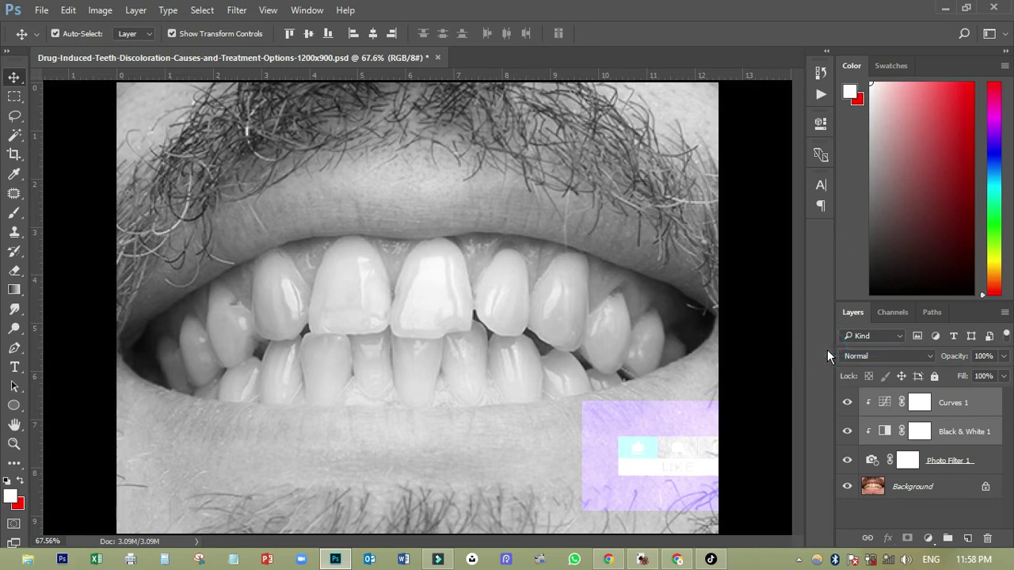
- Invert the Photo Filter 1 layer mask to black with Ctrl+I
click(909, 465)
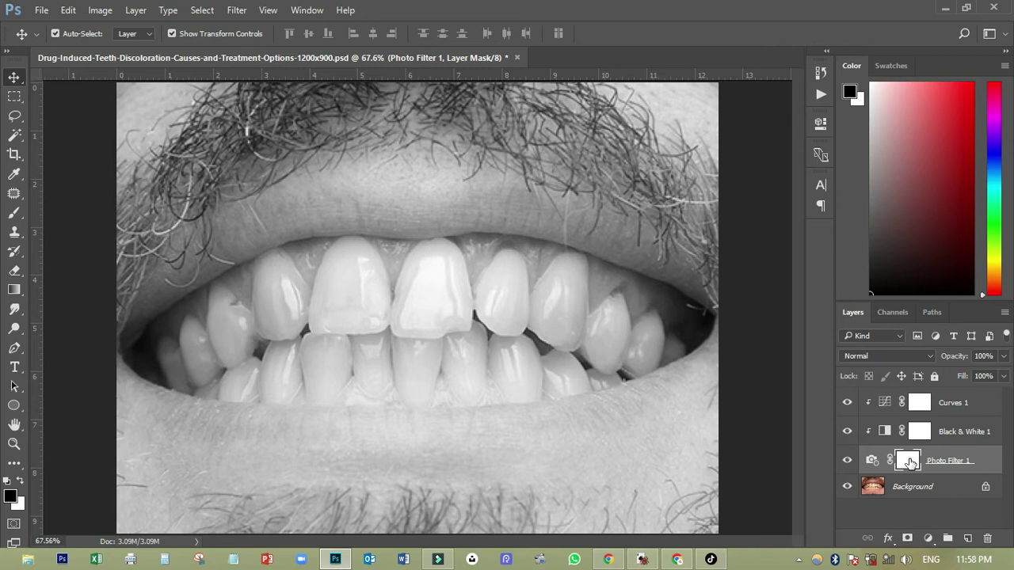
drag(910, 464, 911, 464)
key(ctrl+i)
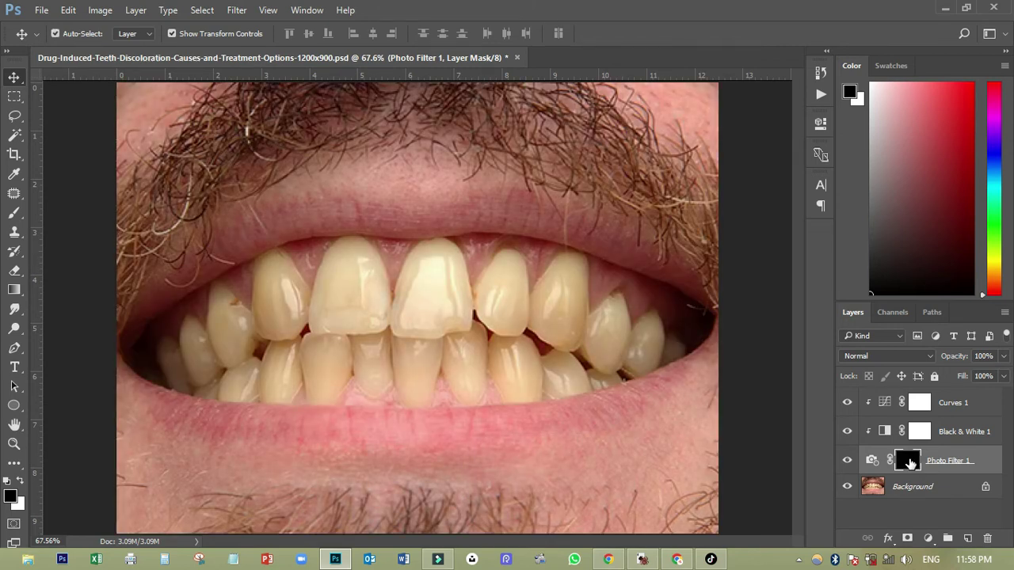
scroll(441, 396, down, 4)
scroll(444, 400, up, 2)
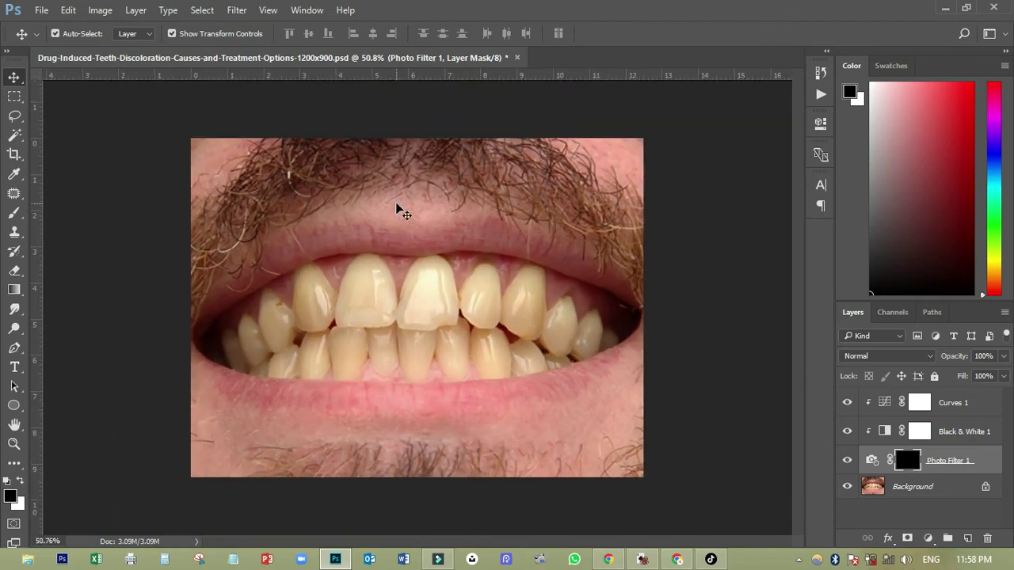
scroll(397, 205, up, 2)
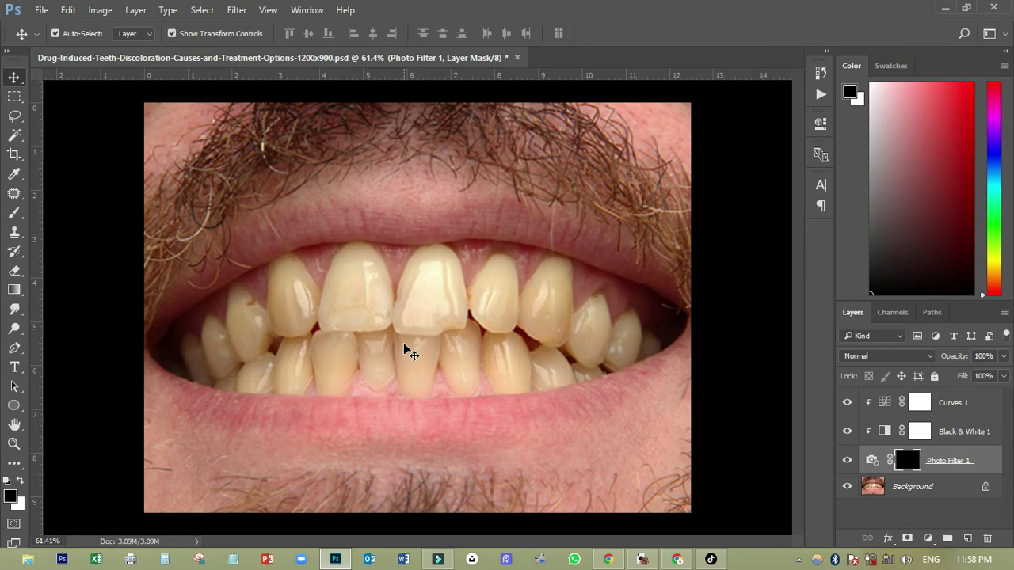
- Set up the standard brush at size 35 with white as the painting colour
click(14, 214)
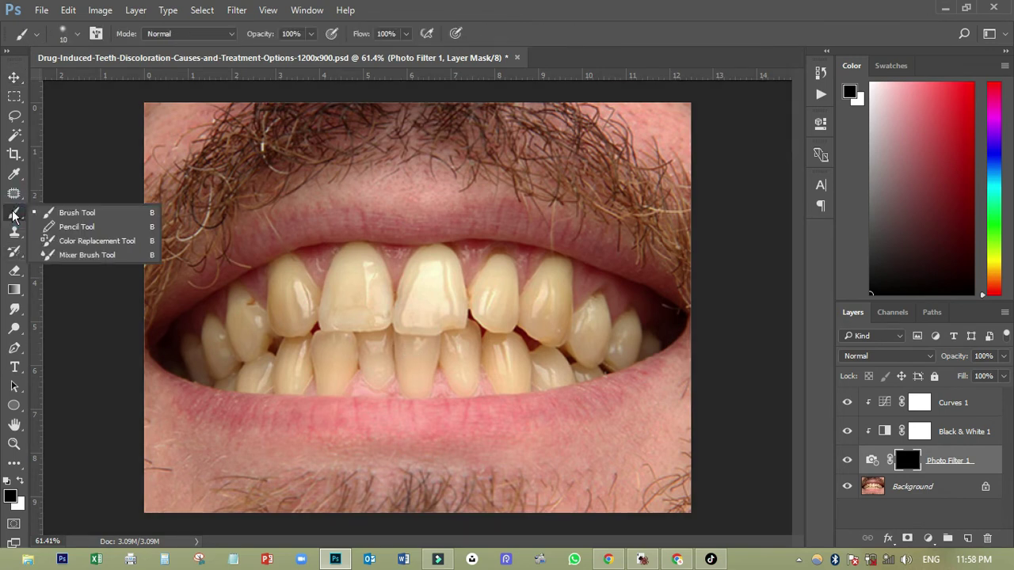
click(72, 211)
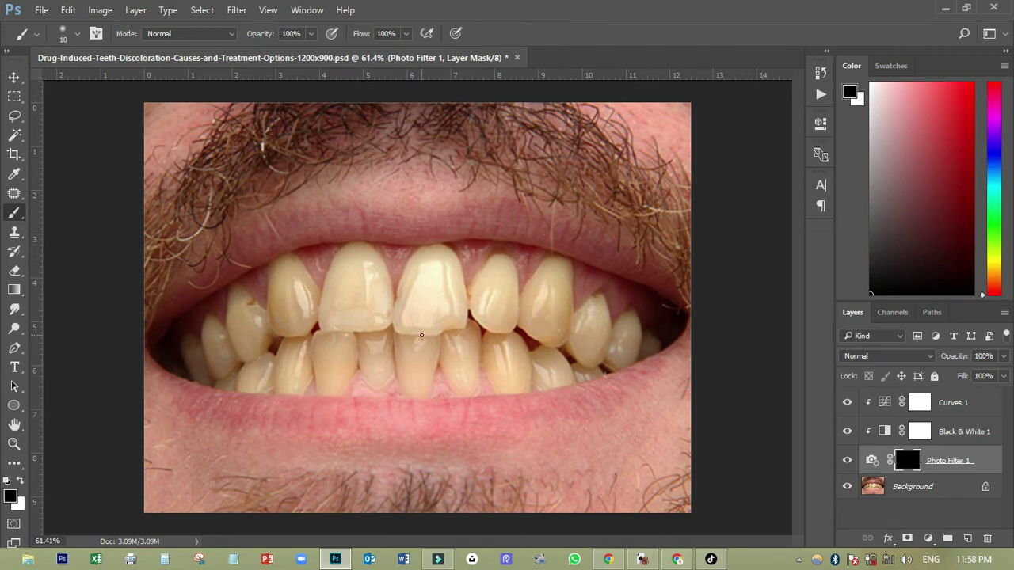
scroll(421, 335, up, 3)
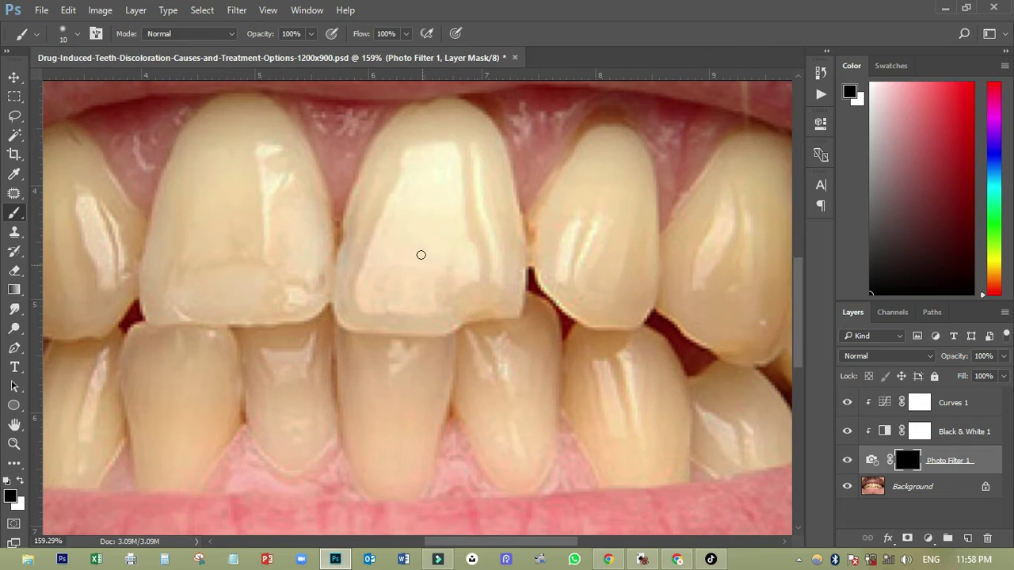
key(bracketright)
drag(801, 276, 802, 258)
key(bracketright)
key(bracketright)
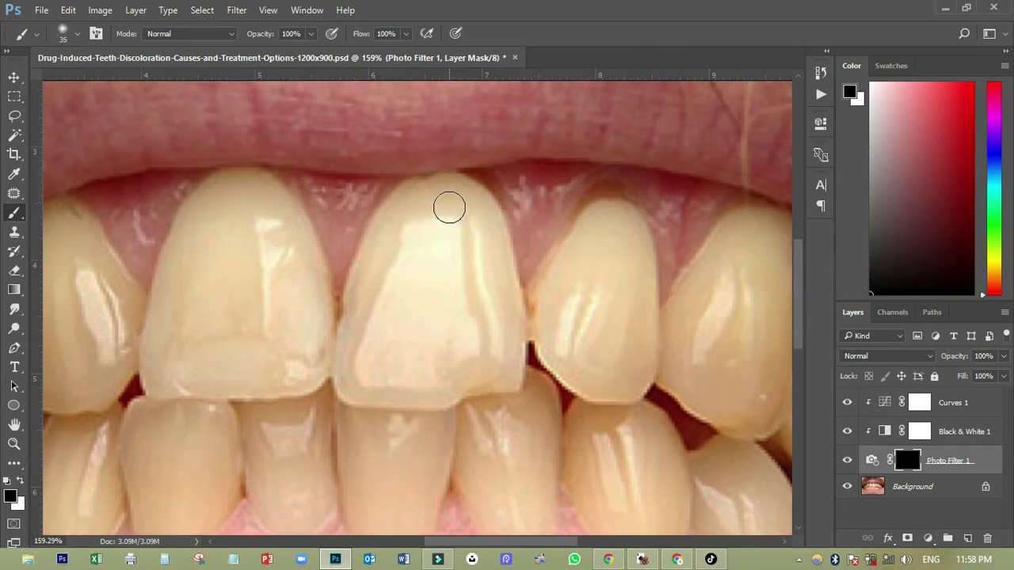
key(bracketright)
click(20, 481)
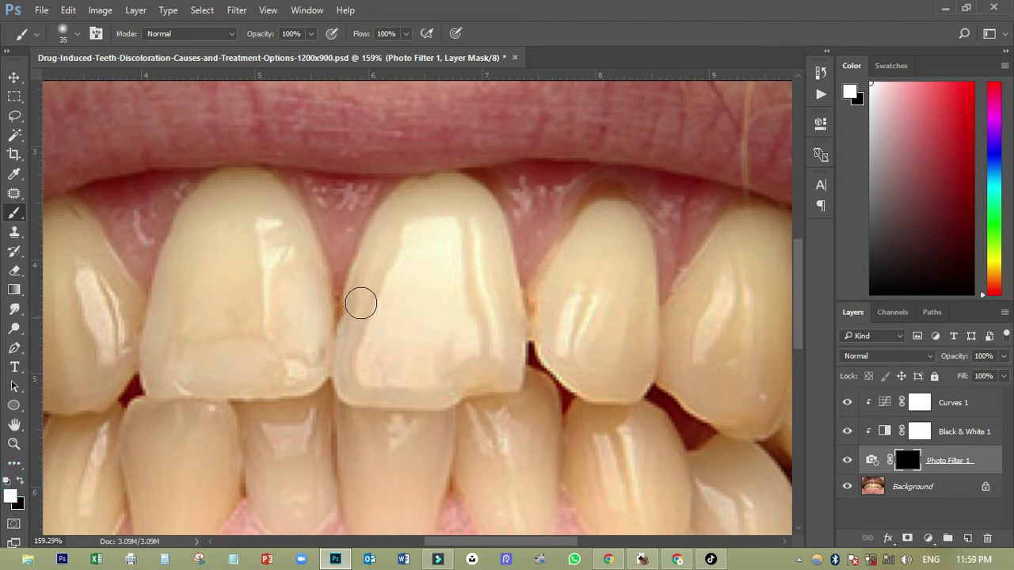
- Paint white on the Photo Filter mask over the central upper tooth, undoing the last stroke
mouse_move(415, 262)
mouse_down()
mouse_move(416, 217)
mouse_move(408, 275)
mouse_move(395, 220)
mouse_move(400, 247)
mouse_move(428, 209)
mouse_move(424, 230)
mouse_move(443, 187)
mouse_move(428, 197)
mouse_move(460, 196)
mouse_move(476, 210)
mouse_move(485, 259)
mouse_move(486, 235)
mouse_move(479, 317)
mouse_move(455, 232)
mouse_up()
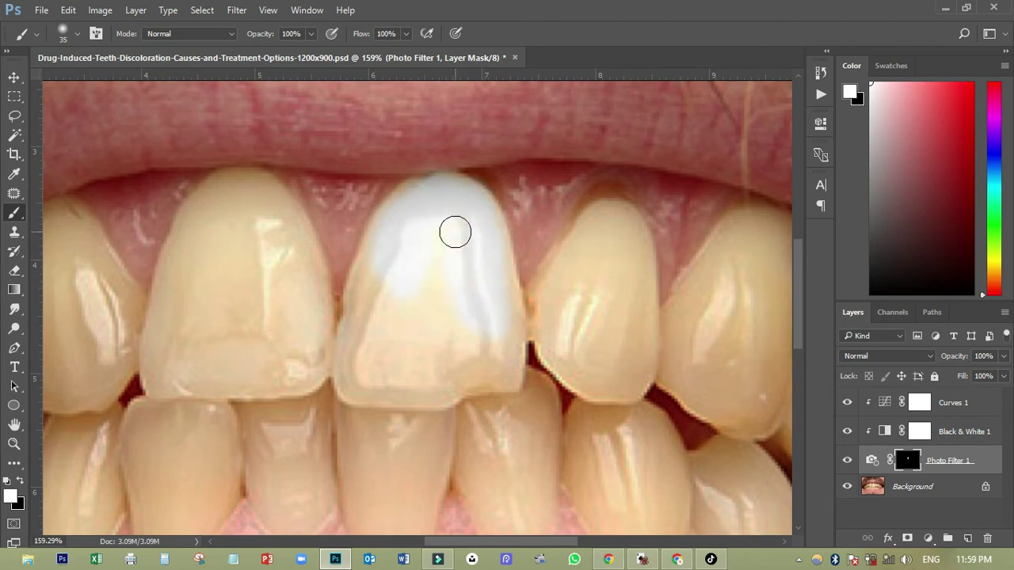
mouse_move(401, 335)
mouse_down()
mouse_move(370, 307)
mouse_move(376, 252)
mouse_move(393, 223)
mouse_up()
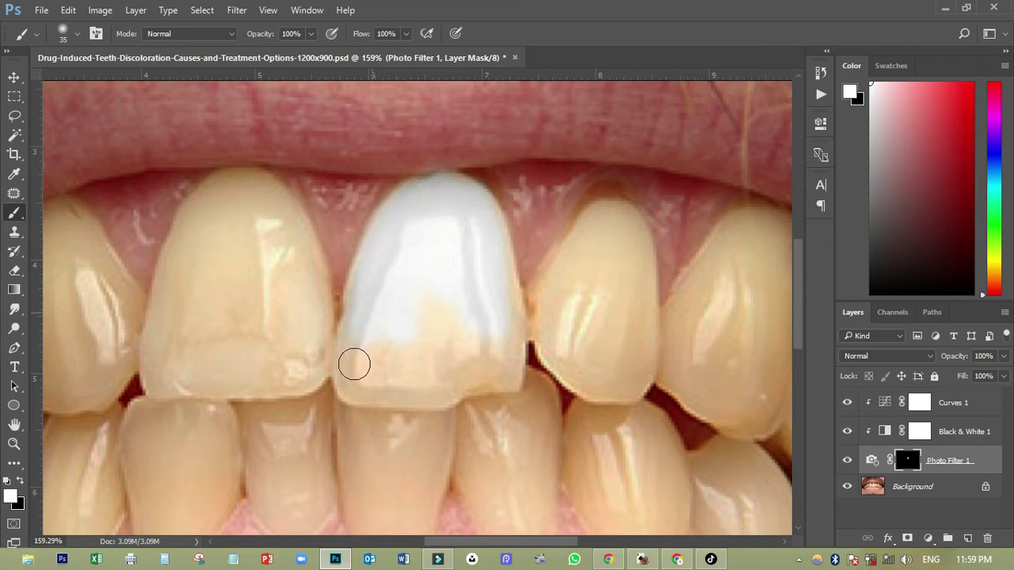
mouse_move(354, 364)
mouse_down()
mouse_move(381, 340)
mouse_move(347, 371)
mouse_move(350, 397)
mouse_move(443, 353)
mouse_move(381, 364)
mouse_up()
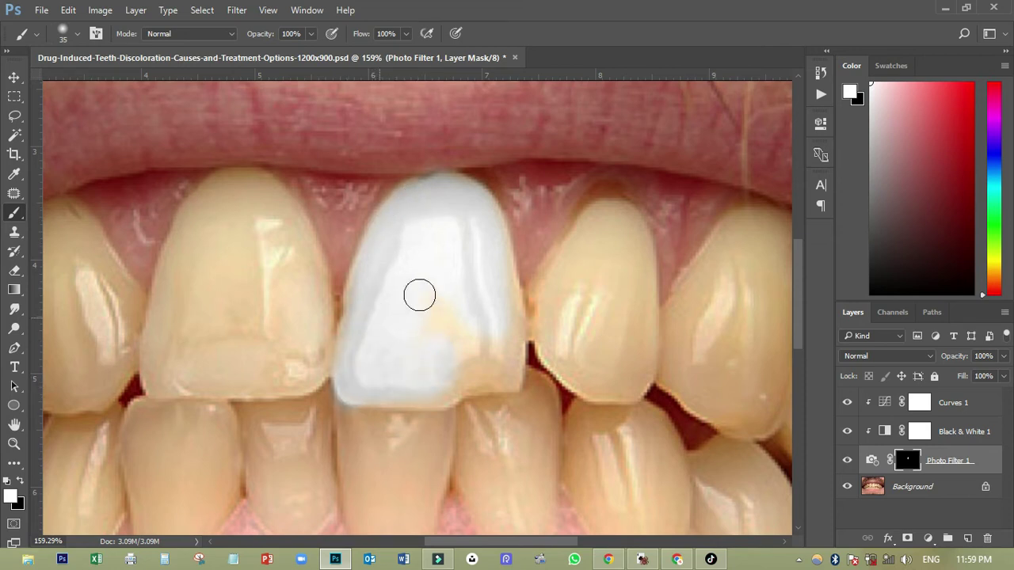
mouse_move(456, 326)
mouse_down()
mouse_move(496, 384)
mouse_move(510, 378)
mouse_move(498, 355)
mouse_move(411, 385)
mouse_up()
mouse_move(501, 284)
mouse_down()
mouse_move(498, 231)
mouse_move(472, 194)
mouse_up()
mouse_move(448, 230)
mouse_down()
mouse_move(498, 391)
mouse_move(514, 382)
mouse_move(501, 343)
mouse_up()
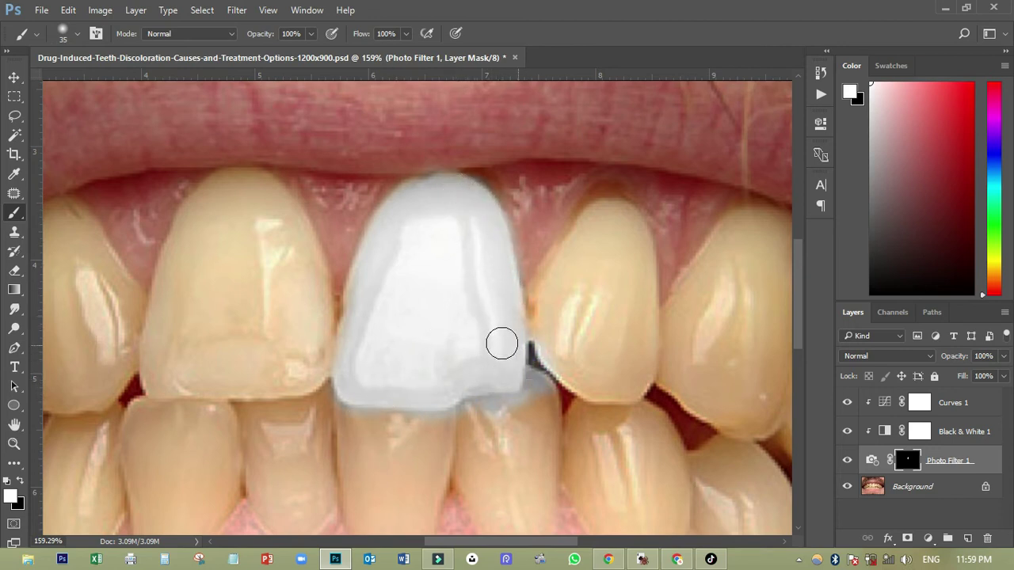
key(ctrl+z)
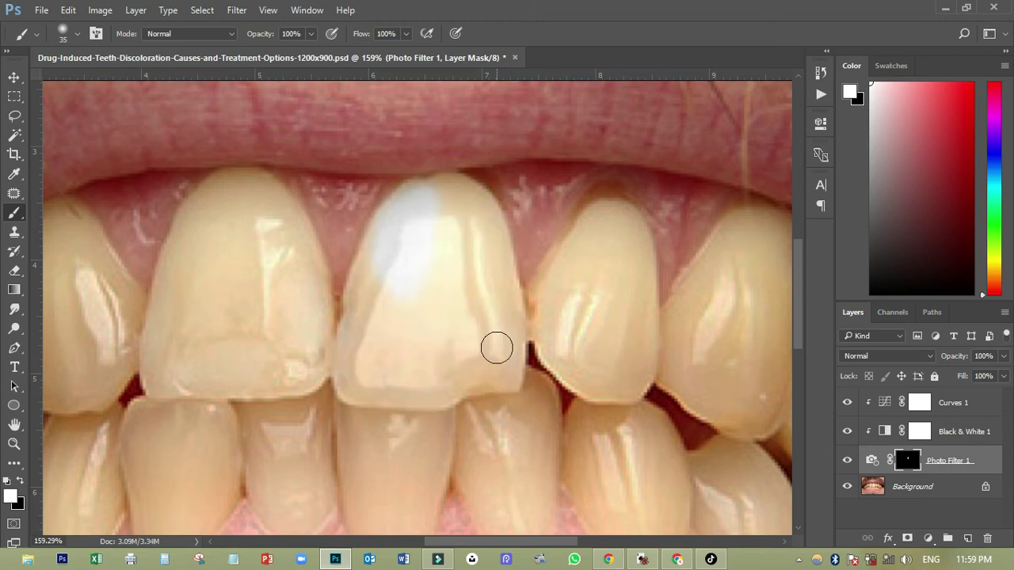
- Repaint the central tooth's edges and stain, then whiten the lower tooth and right neighbour
mouse_move(497, 296)
mouse_down()
mouse_move(461, 201)
mouse_move(426, 199)
mouse_move(457, 192)
mouse_move(489, 222)
mouse_move(501, 367)
mouse_move(423, 342)
mouse_move(463, 261)
mouse_move(467, 338)
mouse_up()
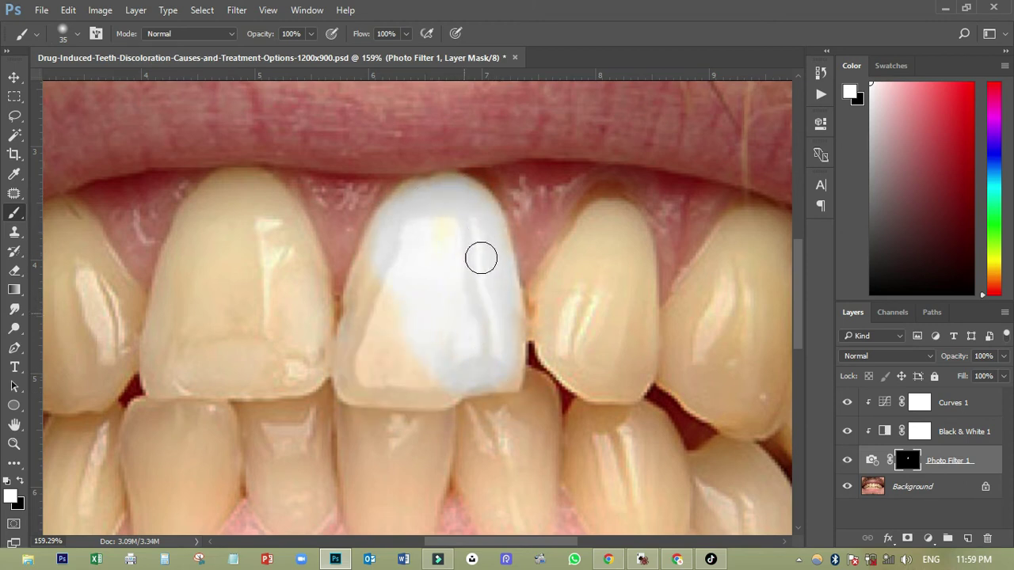
mouse_move(481, 258)
mouse_down()
mouse_move(389, 404)
mouse_move(368, 353)
mouse_move(350, 378)
mouse_move(367, 275)
mouse_move(367, 318)
mouse_move(370, 275)
mouse_move(397, 217)
mouse_up()
mouse_move(394, 294)
mouse_down()
mouse_move(369, 403)
mouse_move(392, 353)
mouse_move(385, 316)
mouse_up()
mouse_move(451, 393)
mouse_down()
mouse_move(489, 376)
mouse_move(525, 425)
mouse_move(527, 388)
mouse_move(539, 414)
mouse_move(536, 452)
mouse_move(491, 426)
mouse_move(451, 473)
mouse_move(418, 472)
mouse_move(446, 387)
mouse_move(366, 464)
mouse_move(351, 421)
mouse_move(366, 476)
mouse_move(396, 496)
mouse_move(411, 431)
mouse_up()
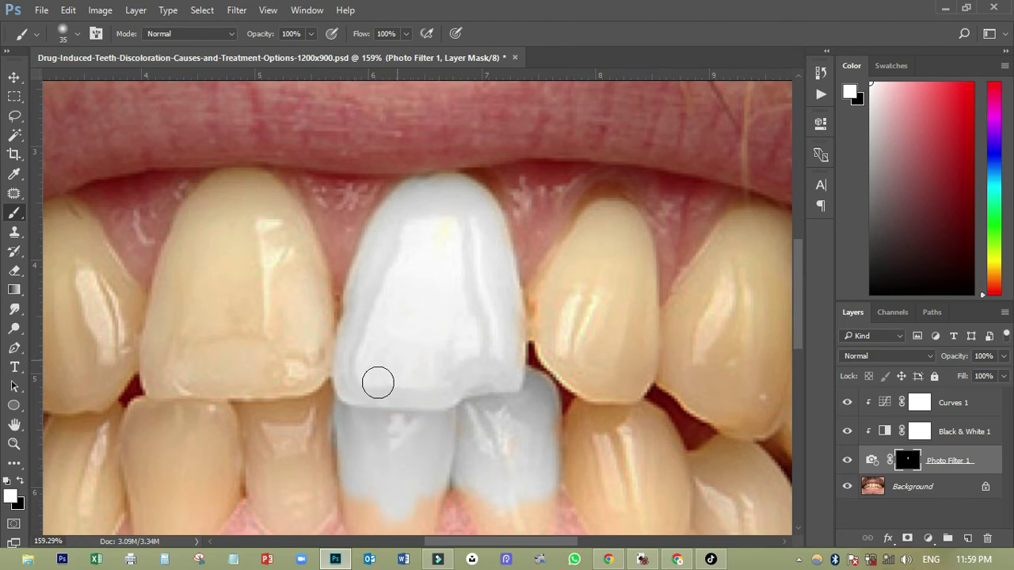
mouse_move(499, 327)
mouse_down()
mouse_move(534, 319)
mouse_move(501, 324)
mouse_move(552, 290)
mouse_move(574, 249)
mouse_move(546, 283)
mouse_move(555, 285)
mouse_move(608, 203)
mouse_move(624, 246)
mouse_move(628, 232)
mouse_move(640, 335)
mouse_move(628, 352)
mouse_move(602, 326)
mouse_move(610, 268)
mouse_move(573, 308)
mouse_move(560, 355)
mouse_move(549, 343)
mouse_move(597, 378)
mouse_move(638, 373)
mouse_move(628, 381)
mouse_move(584, 382)
mouse_move(657, 367)
mouse_move(698, 338)
mouse_move(666, 315)
mouse_move(670, 329)
mouse_move(682, 313)
mouse_move(709, 330)
mouse_move(724, 294)
mouse_move(697, 288)
mouse_move(717, 248)
mouse_move(721, 259)
mouse_move(743, 235)
mouse_up()
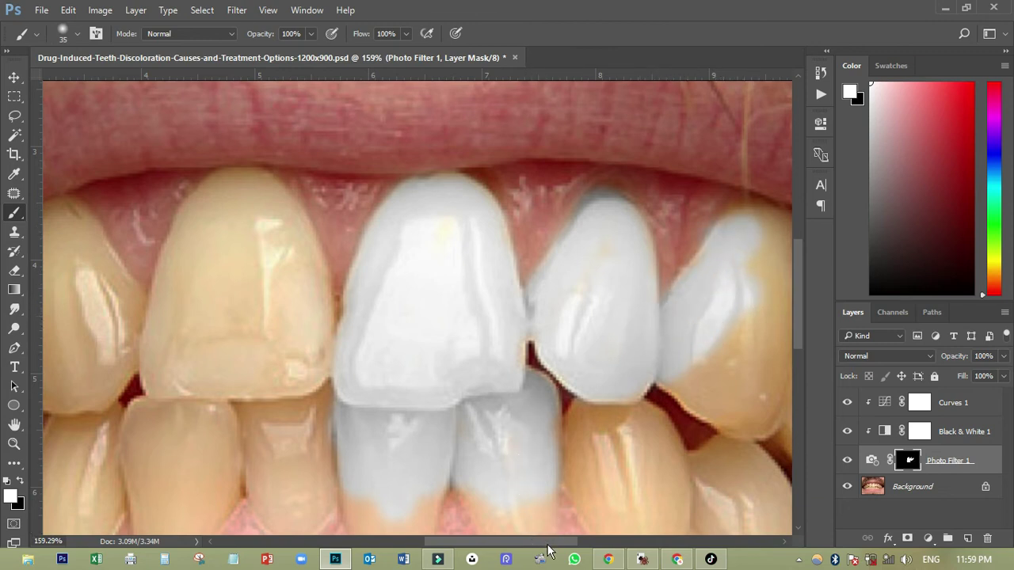
drag(546, 549, 588, 549)
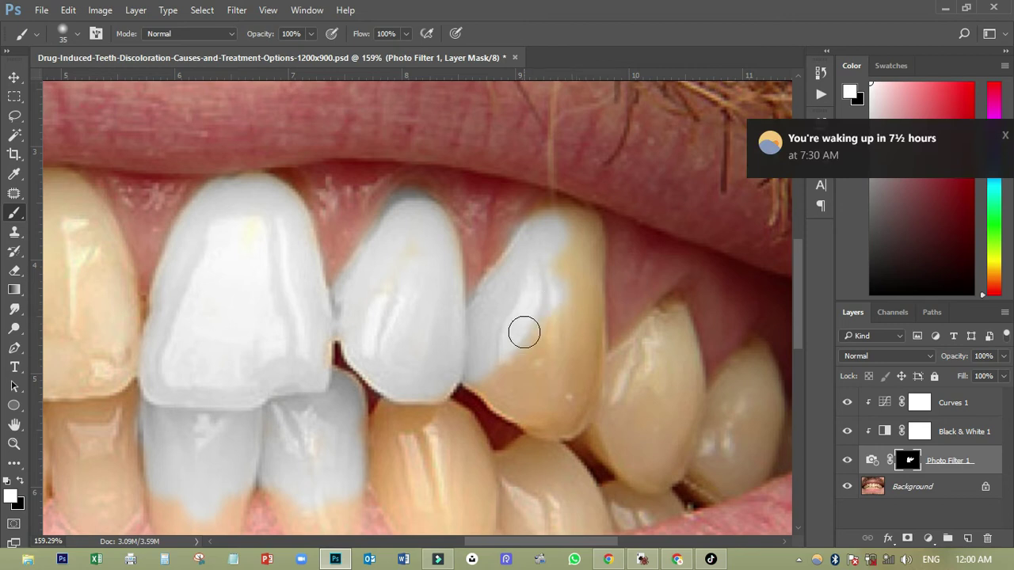
- Whiten the yellow upper-right tooth and two yellow lower teeth on the mask
mouse_move(545, 287)
mouse_down()
mouse_move(541, 238)
mouse_move(533, 409)
mouse_move(544, 424)
mouse_move(611, 378)
mouse_move(683, 380)
mouse_move(648, 420)
mouse_move(536, 387)
mouse_up()
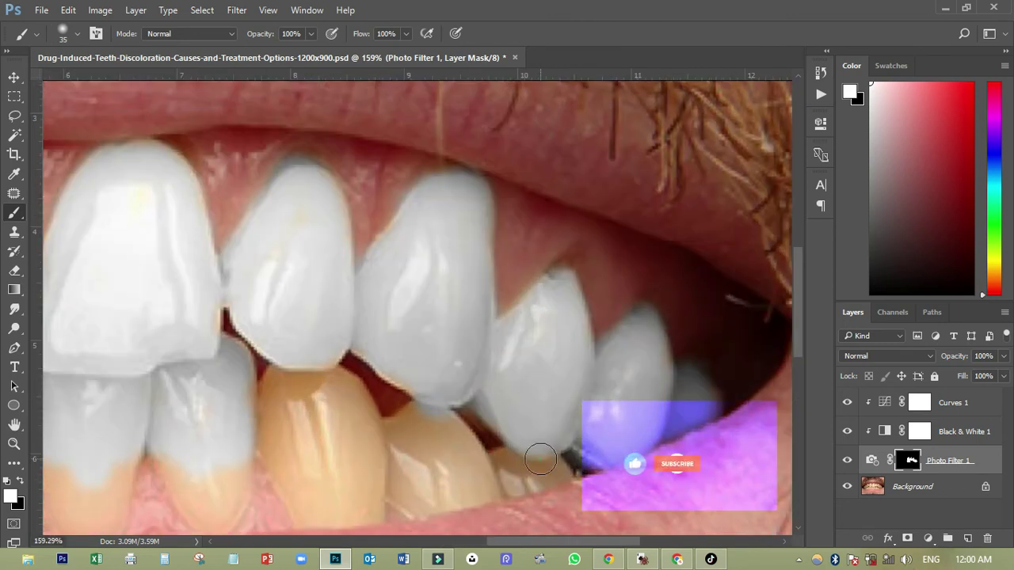
mouse_move(536, 460)
mouse_down()
mouse_move(492, 464)
mouse_move(426, 409)
mouse_move(416, 507)
mouse_move(325, 386)
mouse_move(334, 430)
mouse_move(285, 375)
mouse_move(300, 420)
mouse_move(320, 281)
mouse_move(301, 322)
mouse_move(513, 294)
mouse_up()
scroll(300, 419, down, 3)
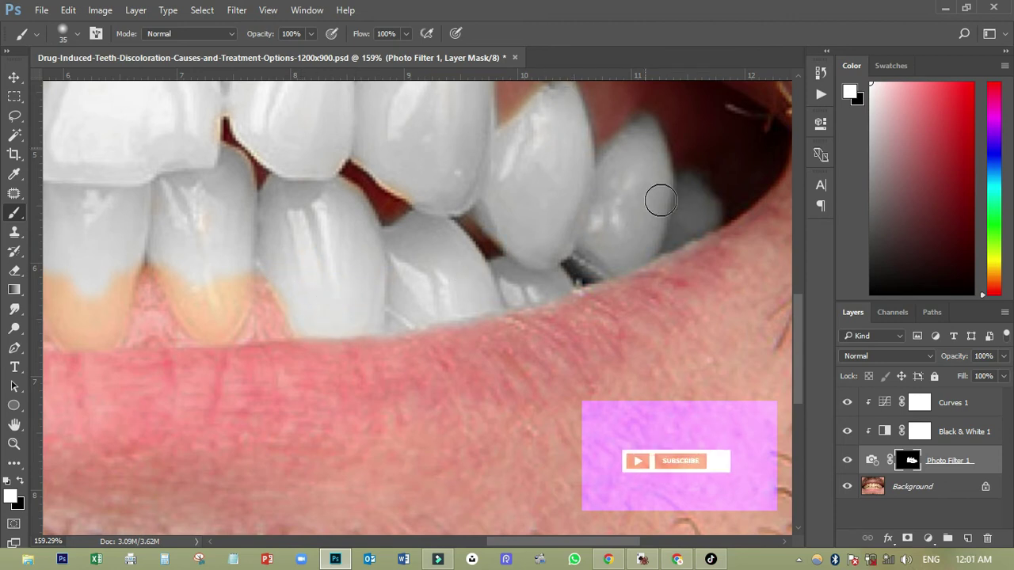
mouse_move(658, 198)
mouse_down()
mouse_move(216, 325)
mouse_move(232, 293)
mouse_move(329, 213)
mouse_up()
scroll(261, 135, up, 2)
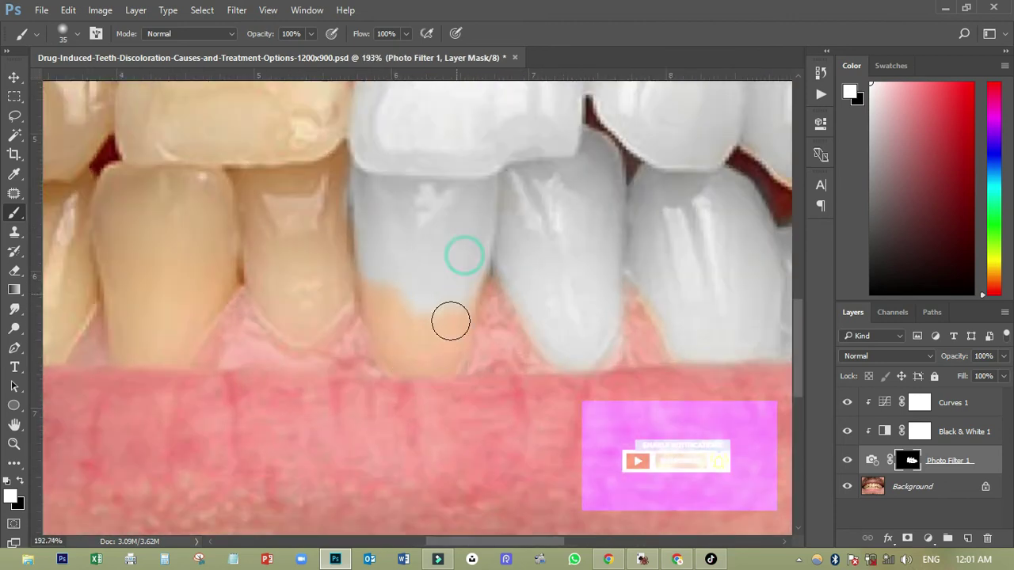
- Whiten the remaining yellow lower-left teeth on the mask
mouse_move(450, 319)
mouse_down()
mouse_move(473, 261)
mouse_move(302, 219)
mouse_move(204, 167)
mouse_move(138, 258)
mouse_move(142, 350)
mouse_move(325, 115)
mouse_up()
scroll(751, 315, up, 3)
mouse_move(277, 316)
mouse_down()
mouse_move(201, 177)
mouse_move(227, 367)
mouse_move(316, 277)
mouse_move(253, 213)
mouse_up()
scroll(342, 362, down, 3)
scroll(341, 362, left, 5)
scroll(341, 362, up, 1)
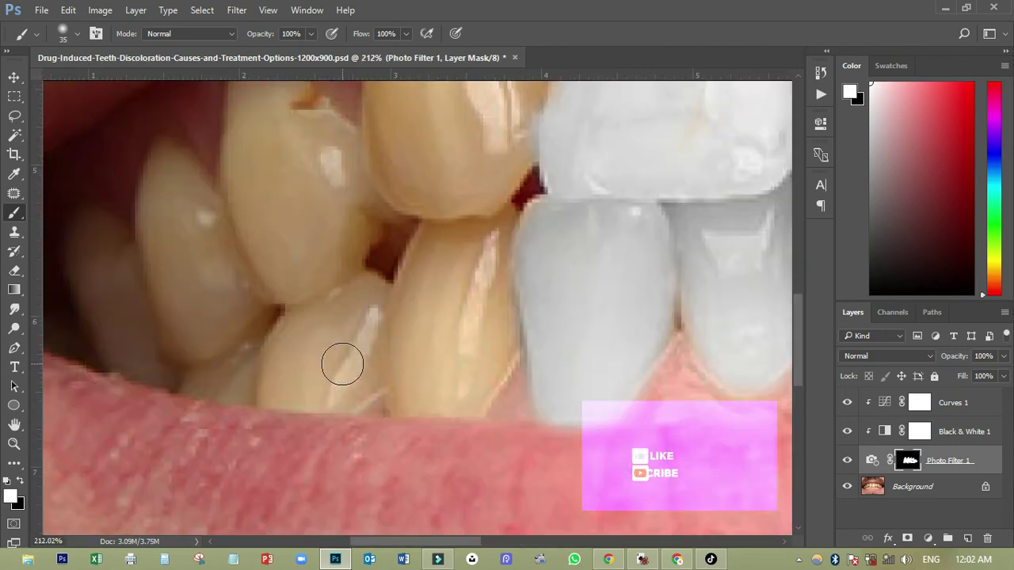
mouse_move(342, 362)
mouse_down()
mouse_move(105, 234)
mouse_move(280, 321)
mouse_move(178, 224)
mouse_move(253, 262)
mouse_move(338, 394)
mouse_move(350, 303)
mouse_move(481, 371)
mouse_move(422, 280)
mouse_move(509, 244)
mouse_move(412, 396)
mouse_move(379, 182)
mouse_move(339, 292)
mouse_move(386, 149)
mouse_move(491, 174)
mouse_up()
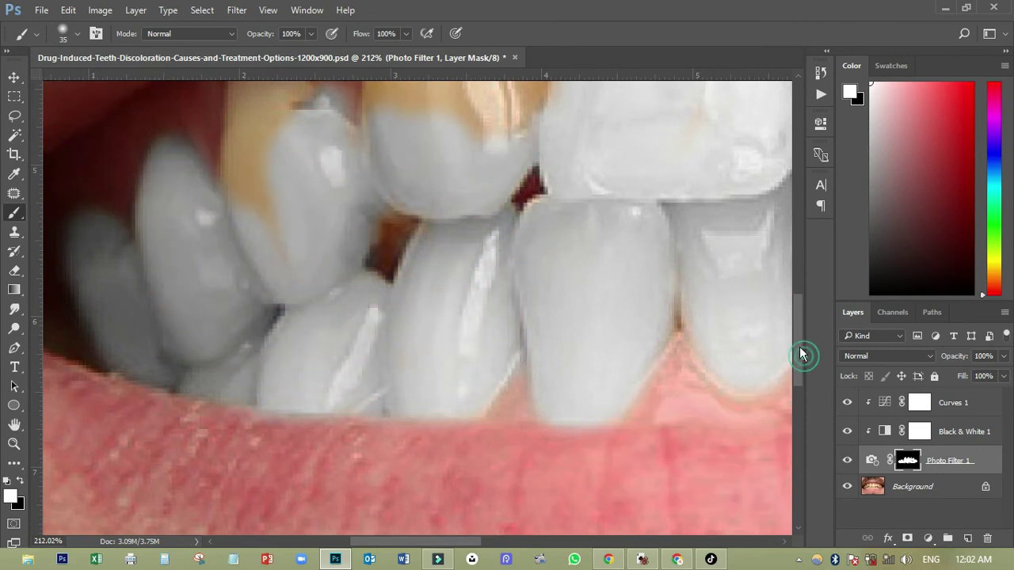
drag(797, 351, 797, 303)
mouse_move(372, 364)
mouse_down()
mouse_move(388, 207)
mouse_move(534, 344)
mouse_move(484, 253)
mouse_up()
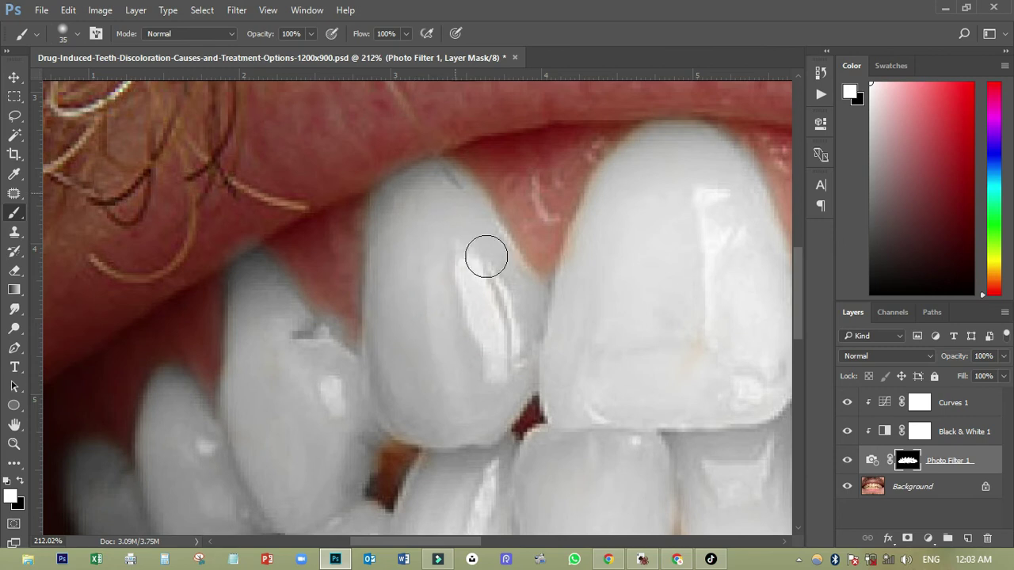
scroll(484, 253, down, 5)
scroll(329, 341, up, 2)
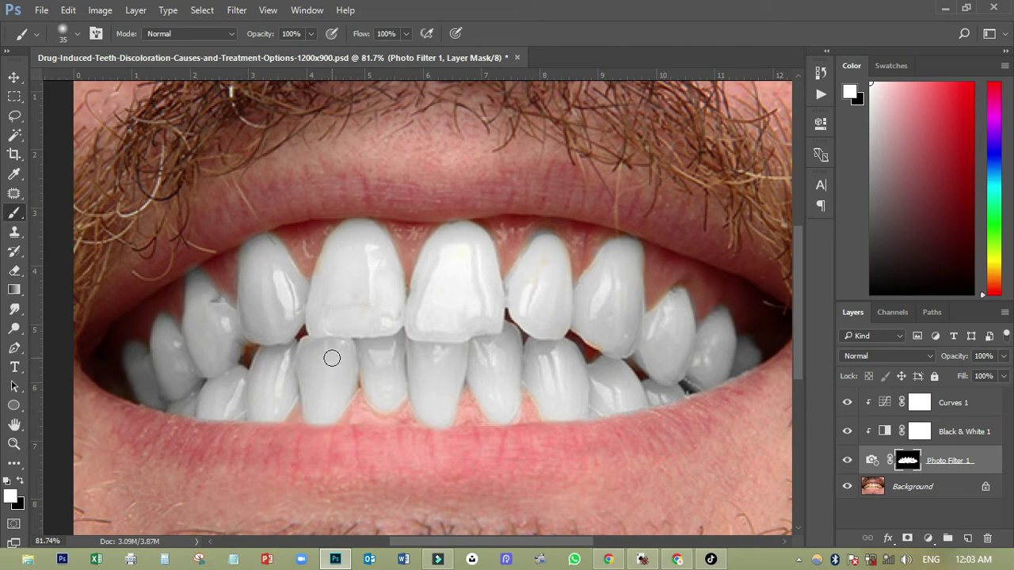
- Make black the painting colour, leaving the Color Picker unchanged
click(9, 499)
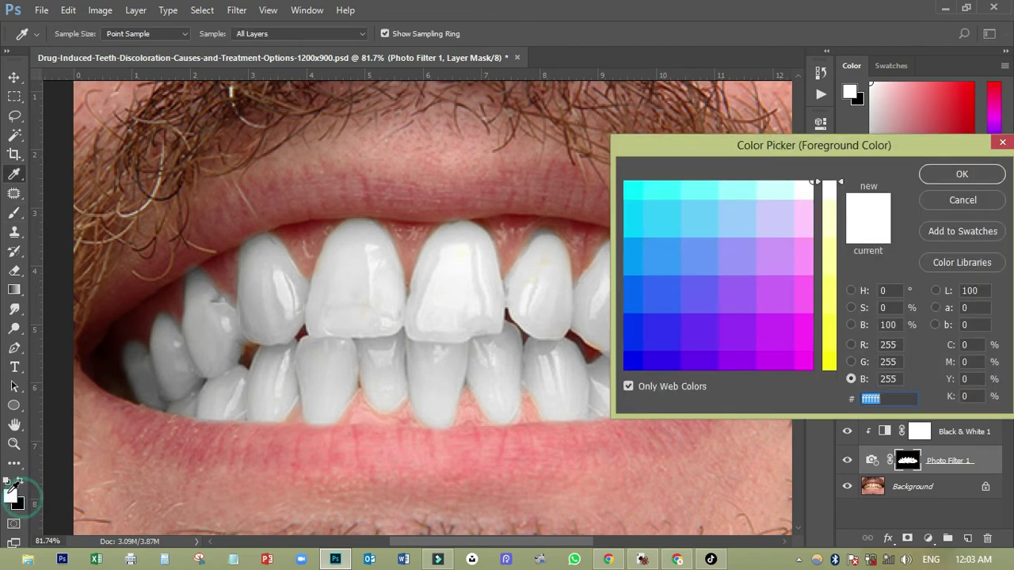
click(962, 200)
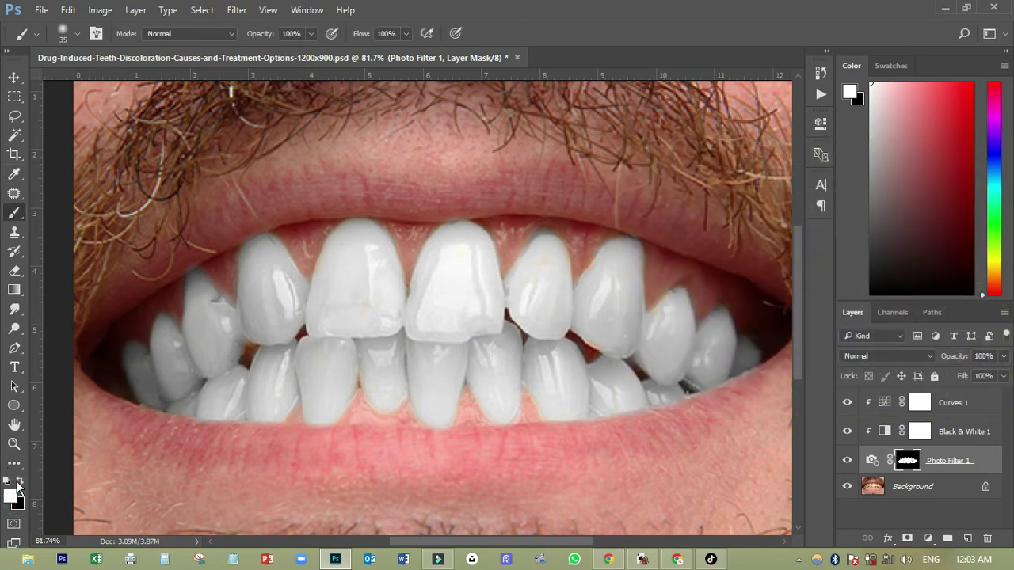
click(18, 481)
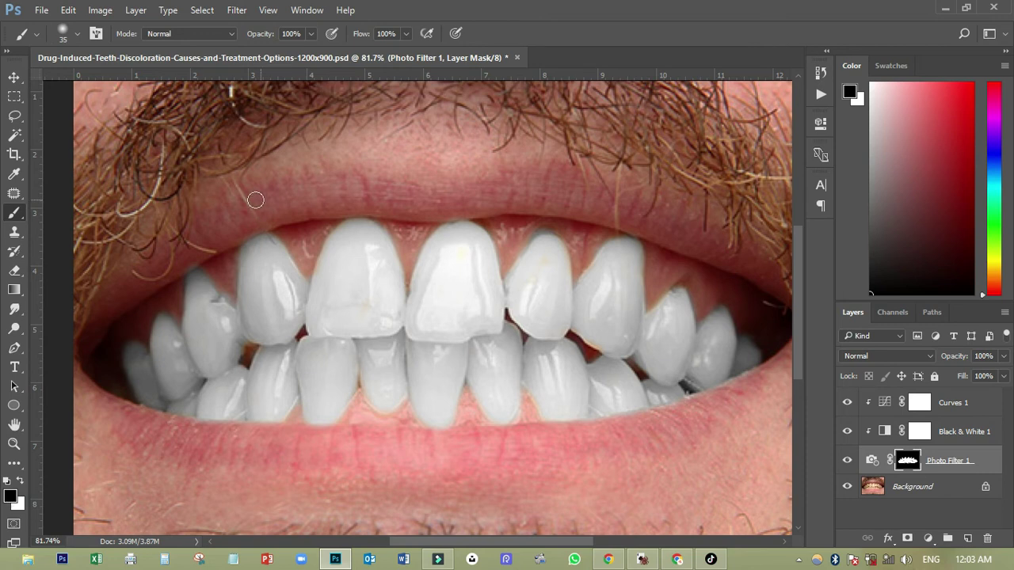
- Paint the mask black along the lower lip edge so the lip keeps its natural colour
scroll(141, 323, up, 4)
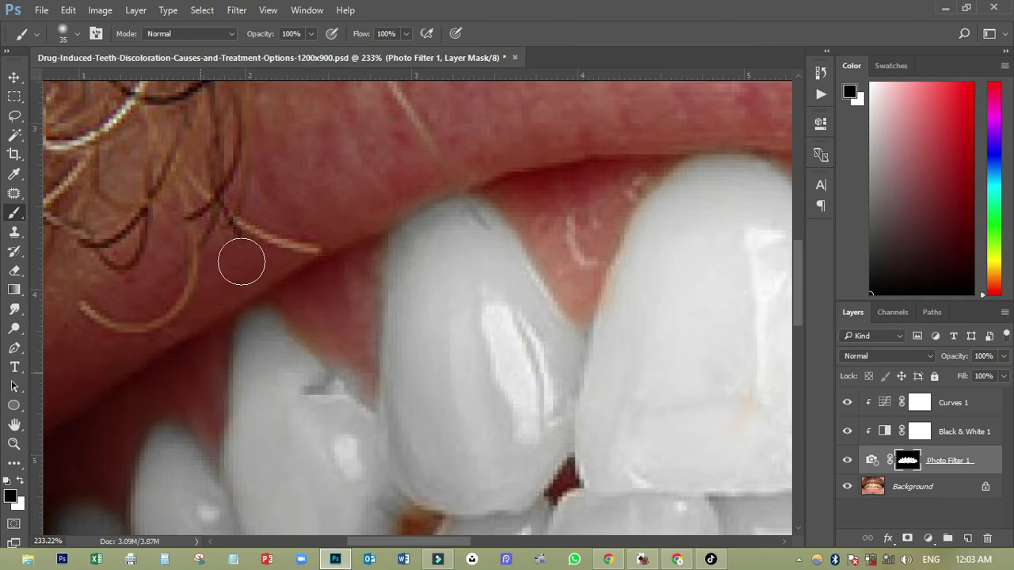
click(324, 218)
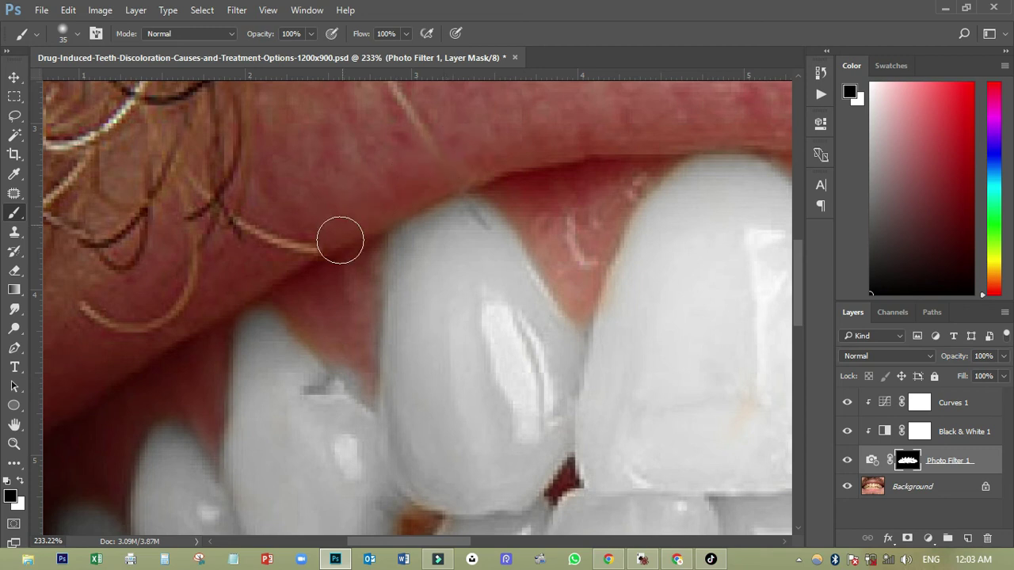
scroll(491, 154, down, 5)
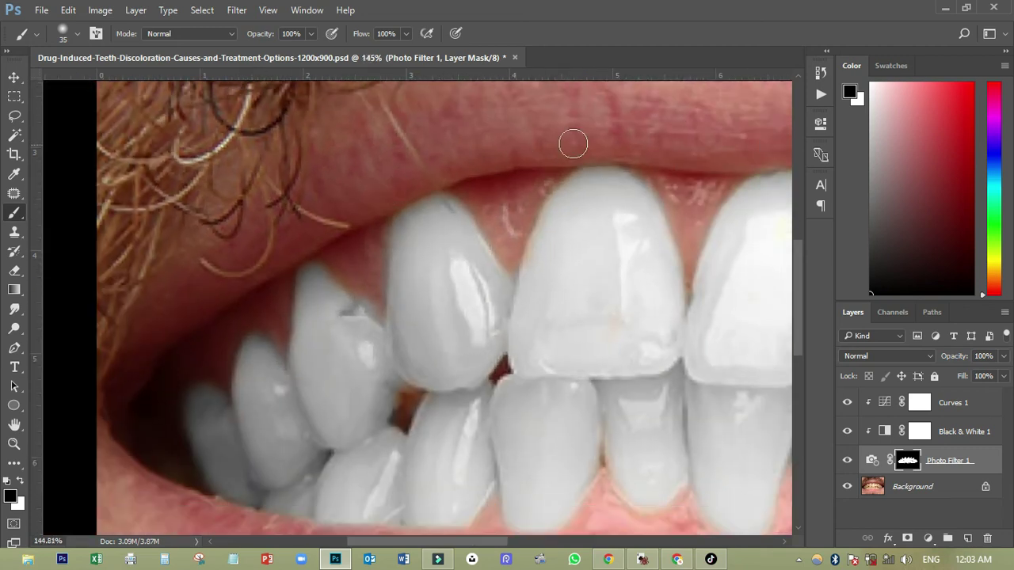
scroll(335, 204, down, 3)
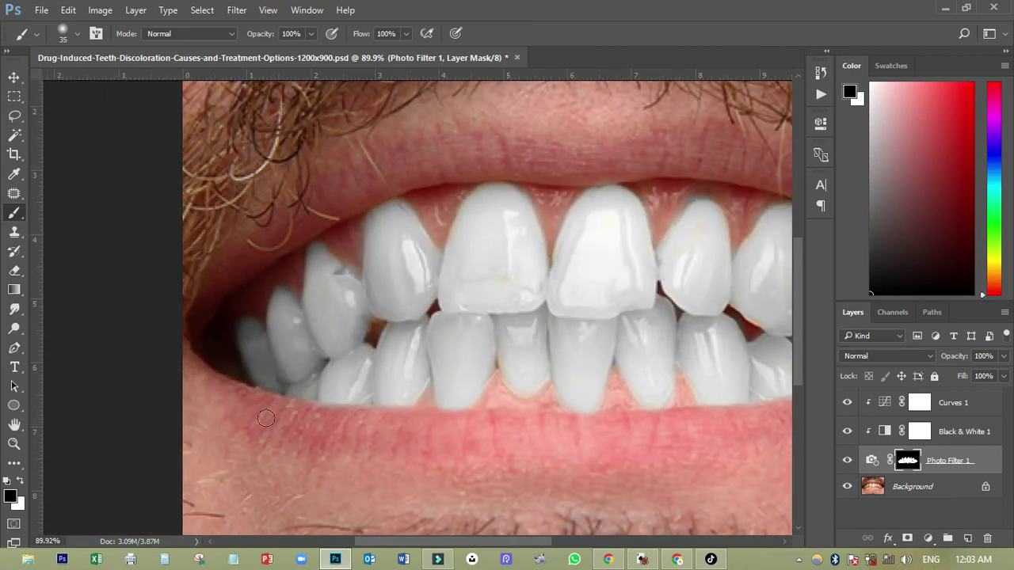
scroll(355, 451, up, 6)
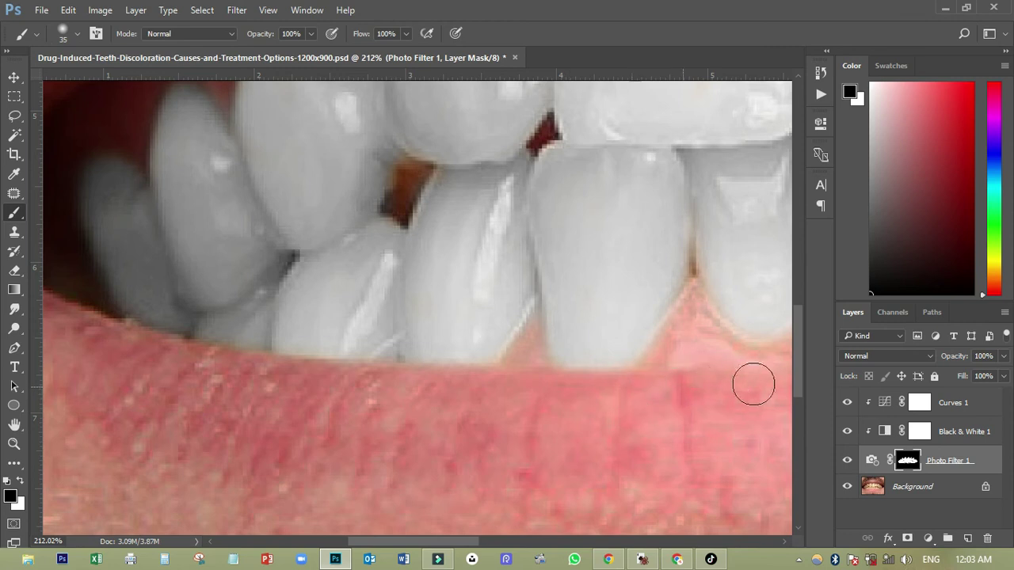
scroll(472, 412, down, 4)
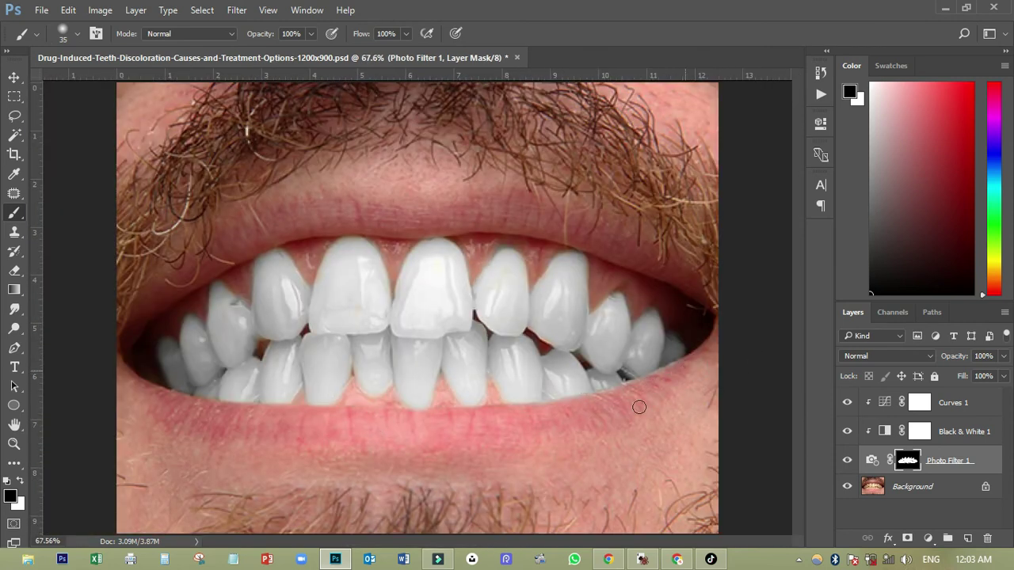
scroll(645, 410, up, 4)
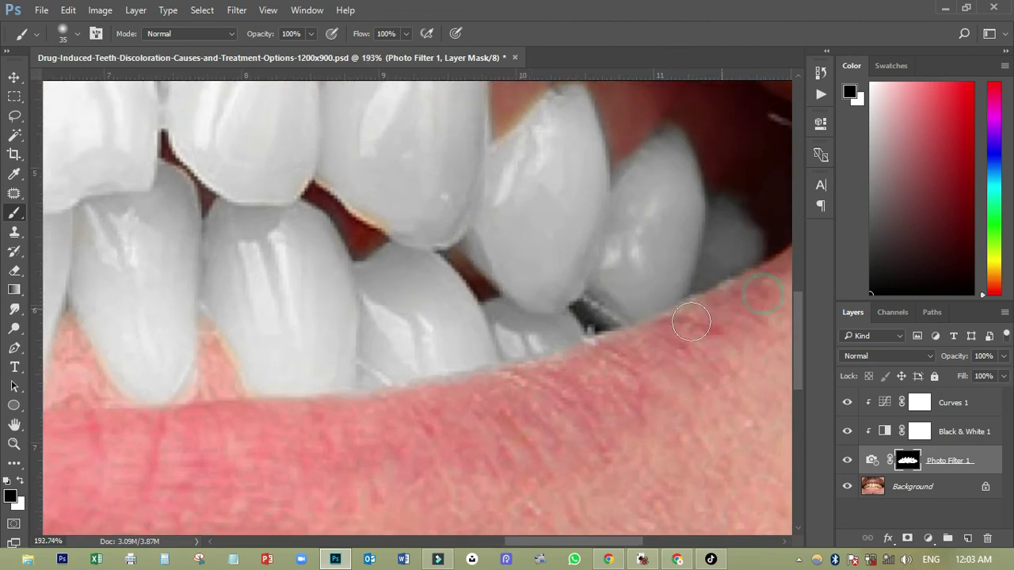
mouse_move(559, 370)
mouse_down()
mouse_move(448, 381)
mouse_move(365, 410)
mouse_up()
scroll(375, 428, down, 5)
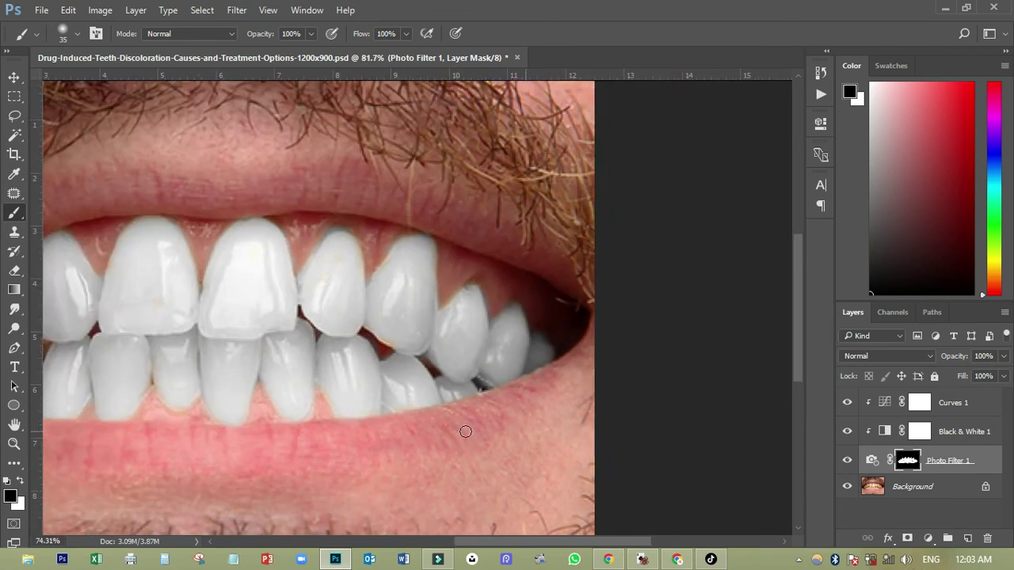
scroll(485, 256, up, 5)
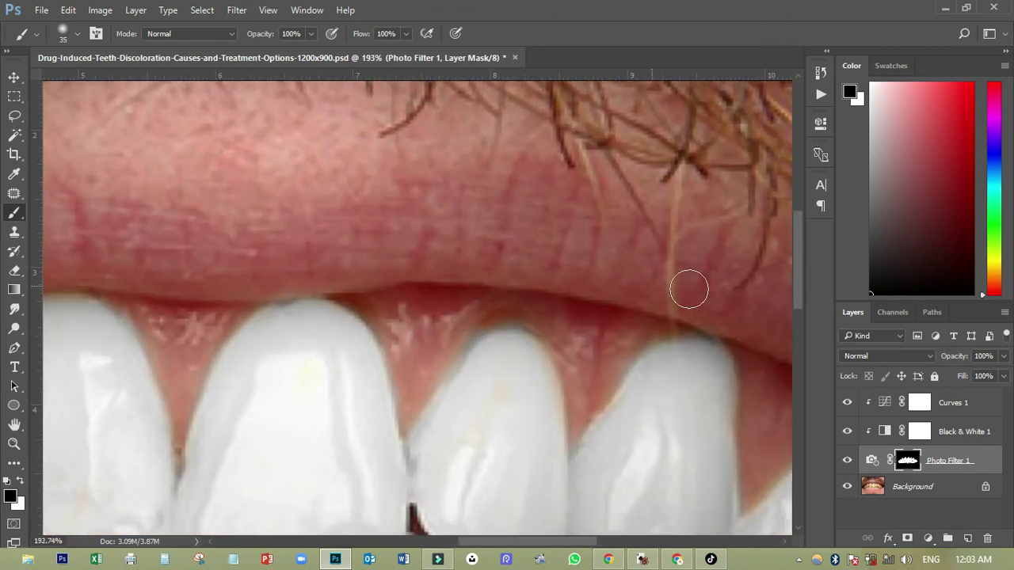
scroll(351, 201, down, 4)
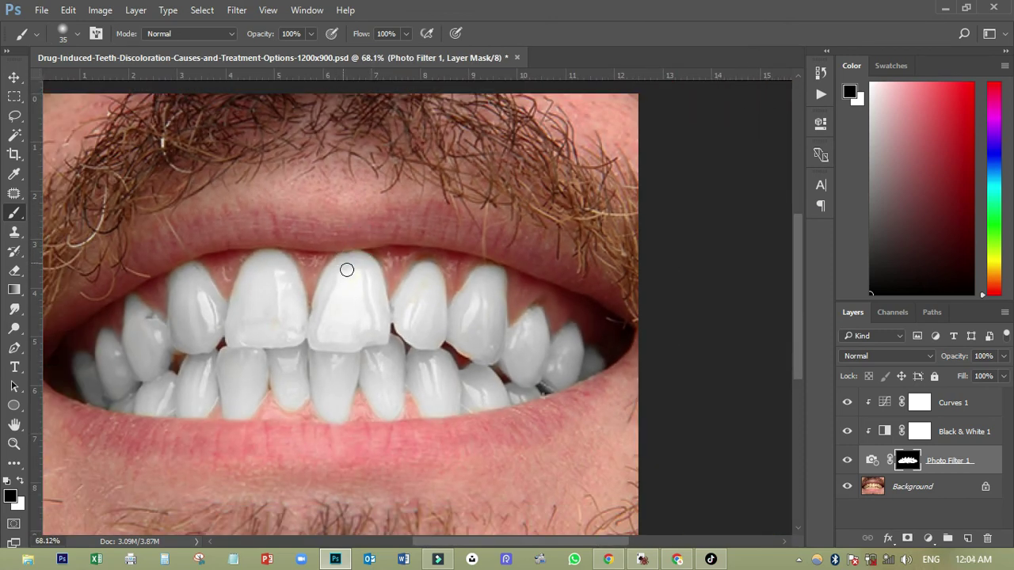
scroll(346, 267, down, 2)
- Set the Photo Filter 1 layer's opacity to 75%
click(14, 77)
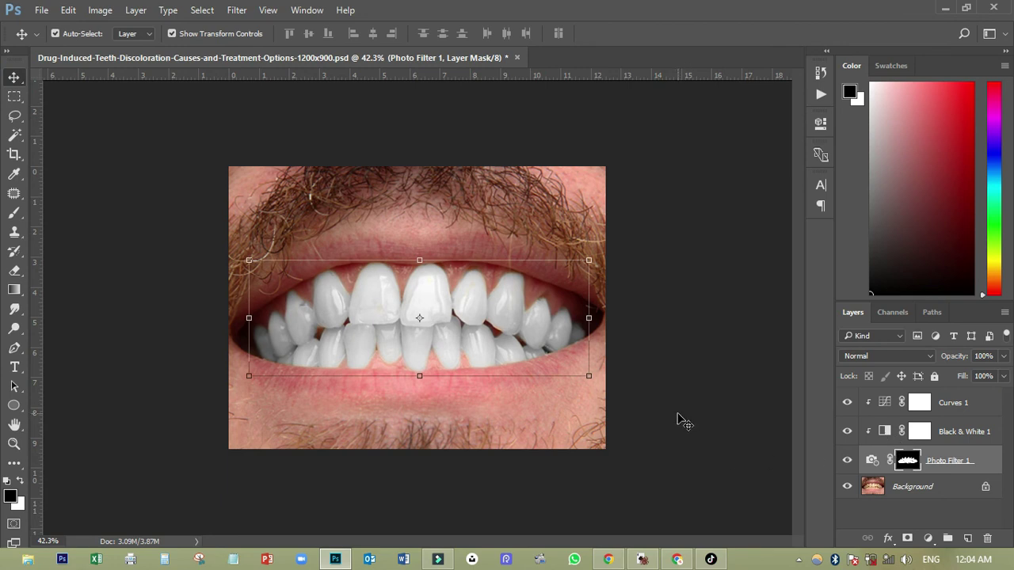
click(983, 356)
text(70)
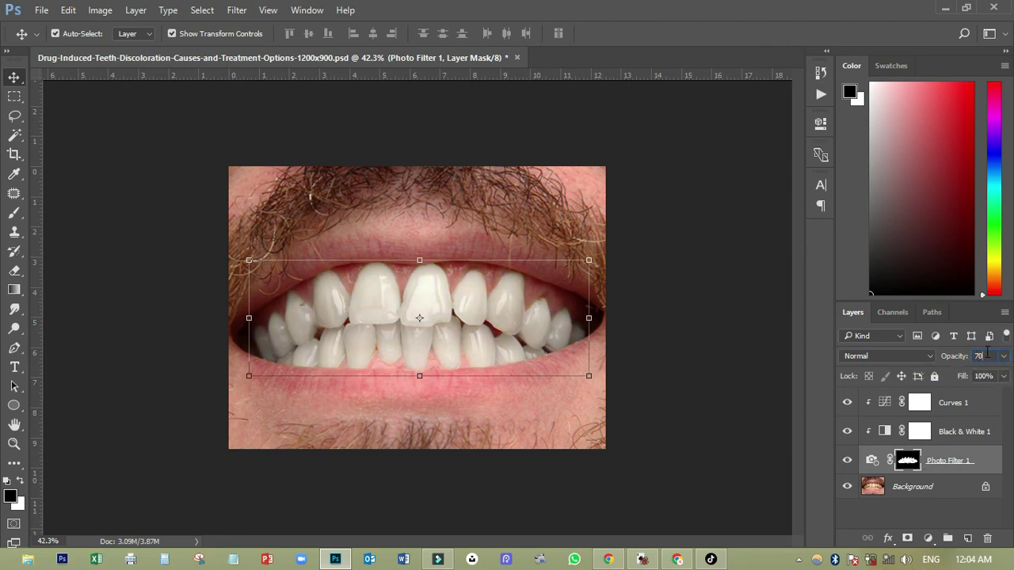
double_click(988, 356)
text(75)
- Group Curves 1, Black & White 1 and Photo Filter 1 into Group 1
click(955, 413)
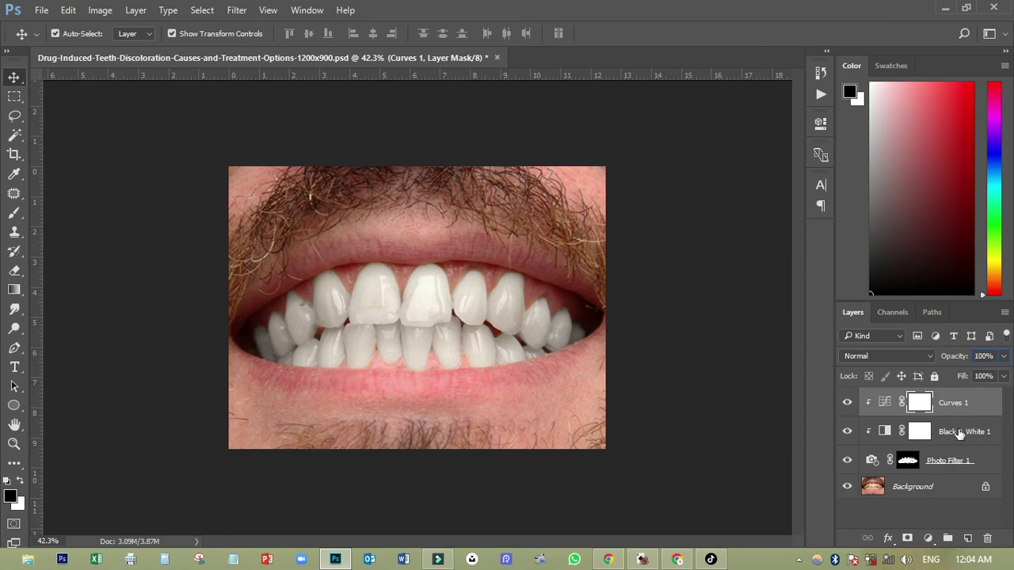
click(961, 460)
click(947, 539)
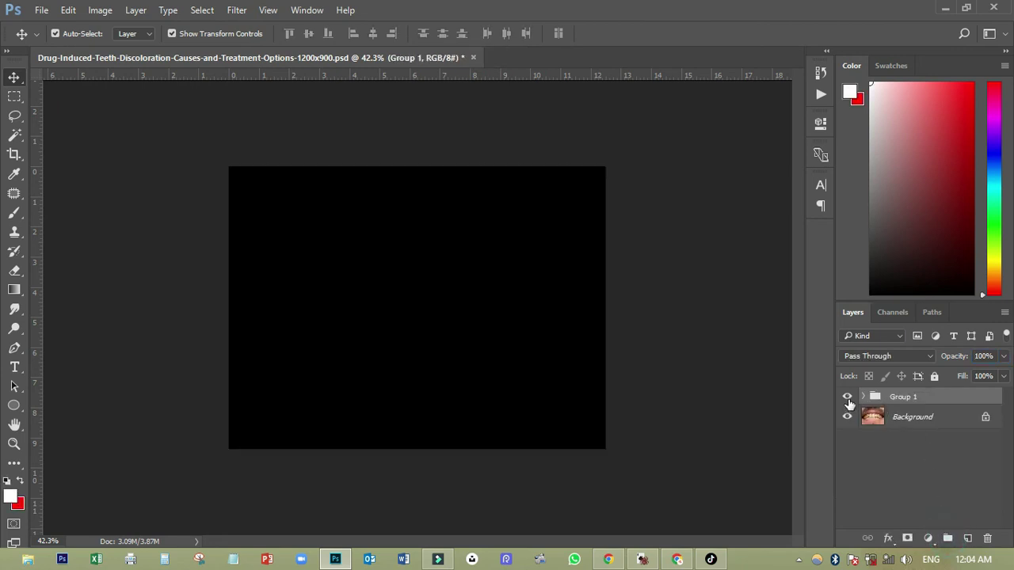
click(737, 374)
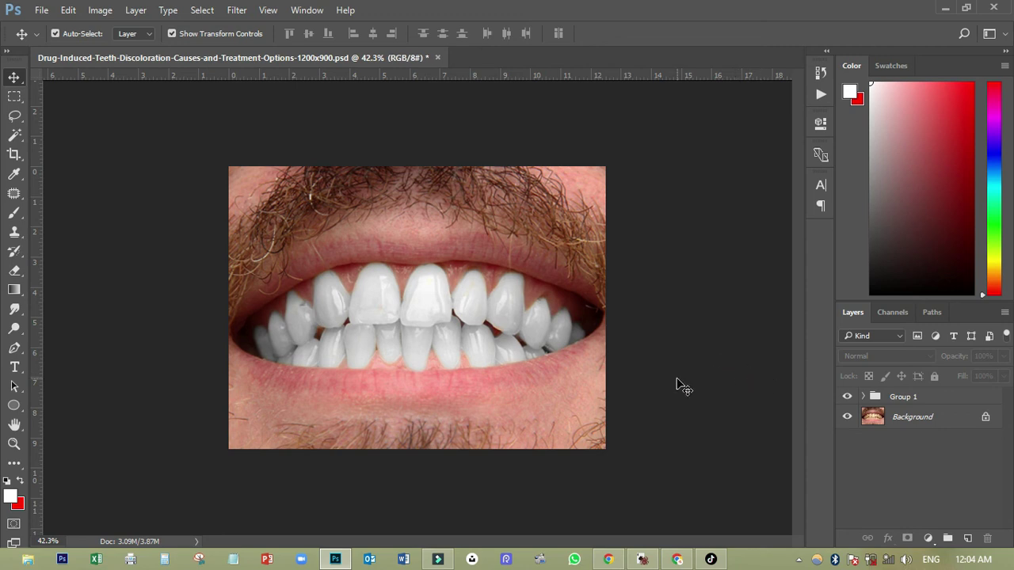
scroll(680, 386, up, 3)
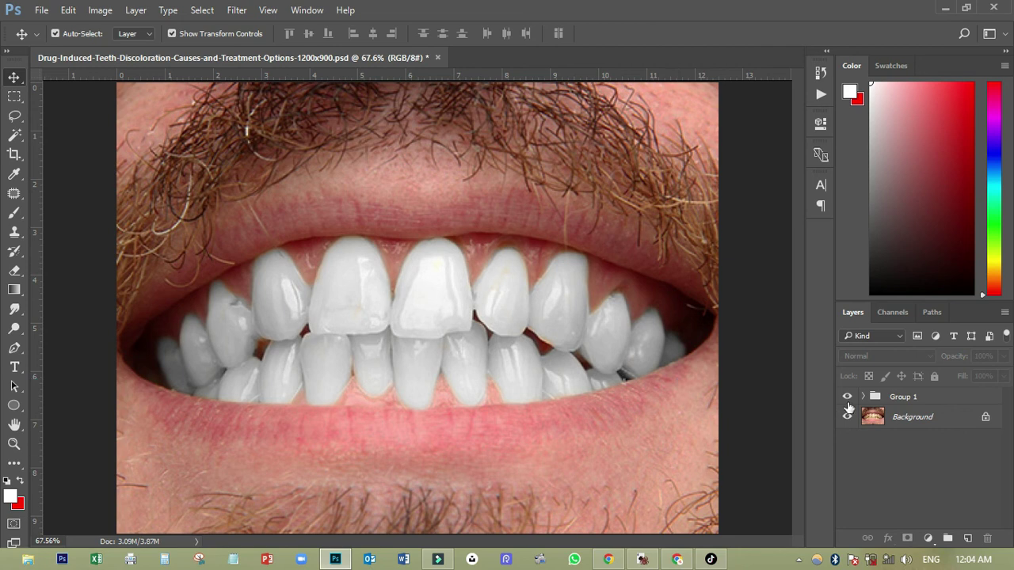
- Toggle Group 1 off and on twice to compare before and after, leaving it visible
click(847, 397)
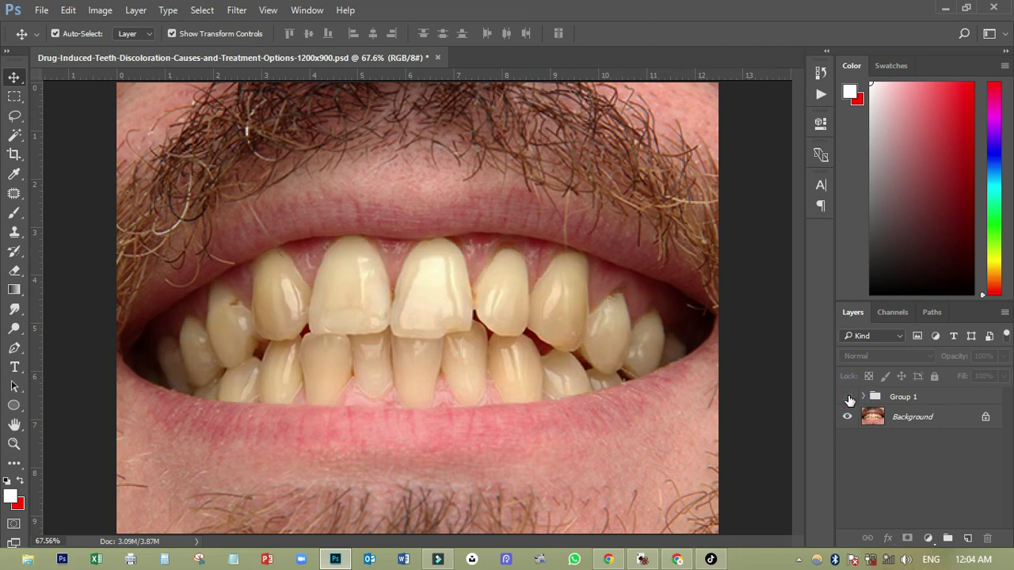
click(848, 398)
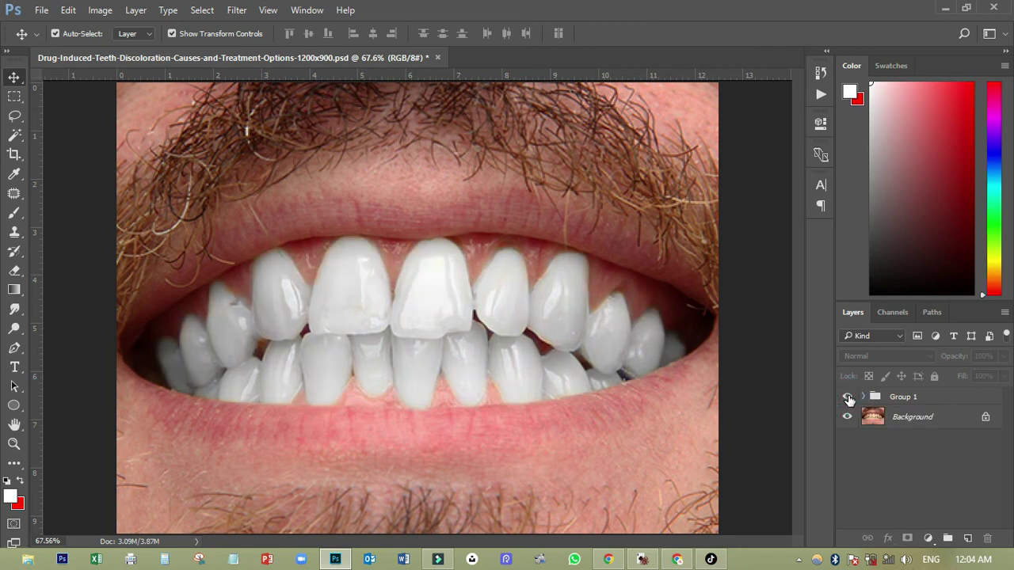
click(848, 398)
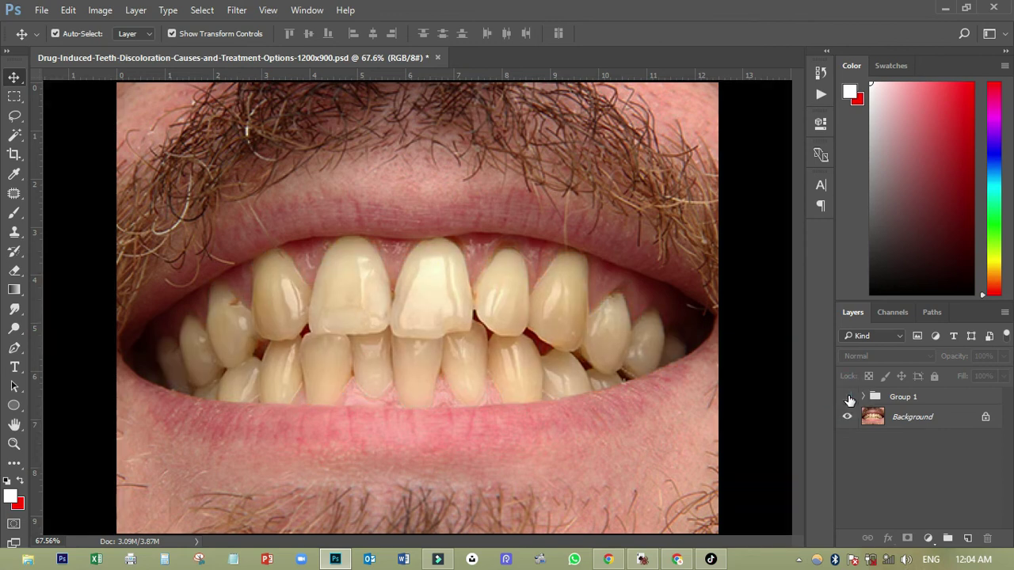
click(848, 397)
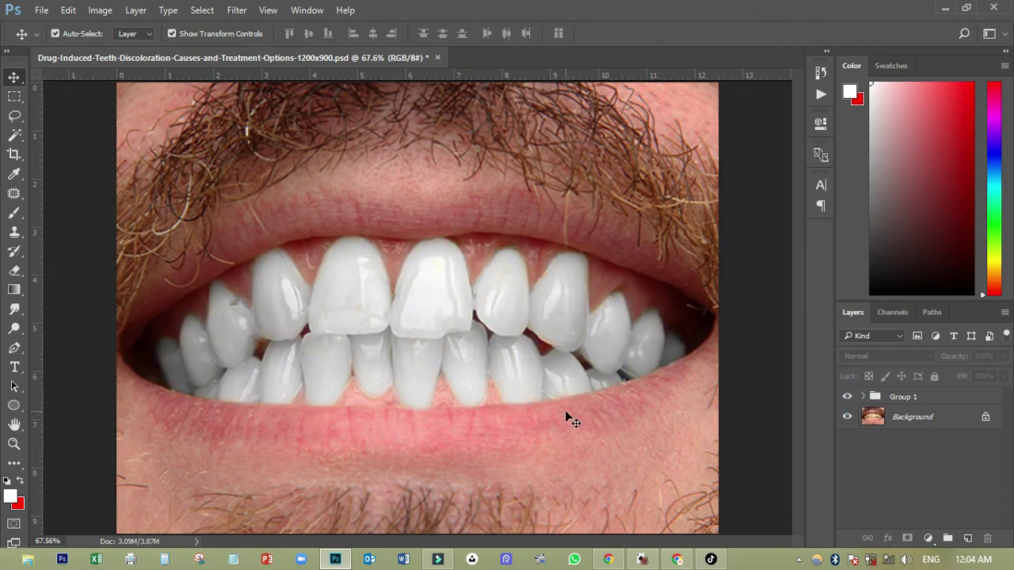
- With the Brush tool, expand Group 1 and target Photo Filter 1's mask with white as foreground
scroll(555, 378, up, 3)
scroll(553, 372, up, 2)
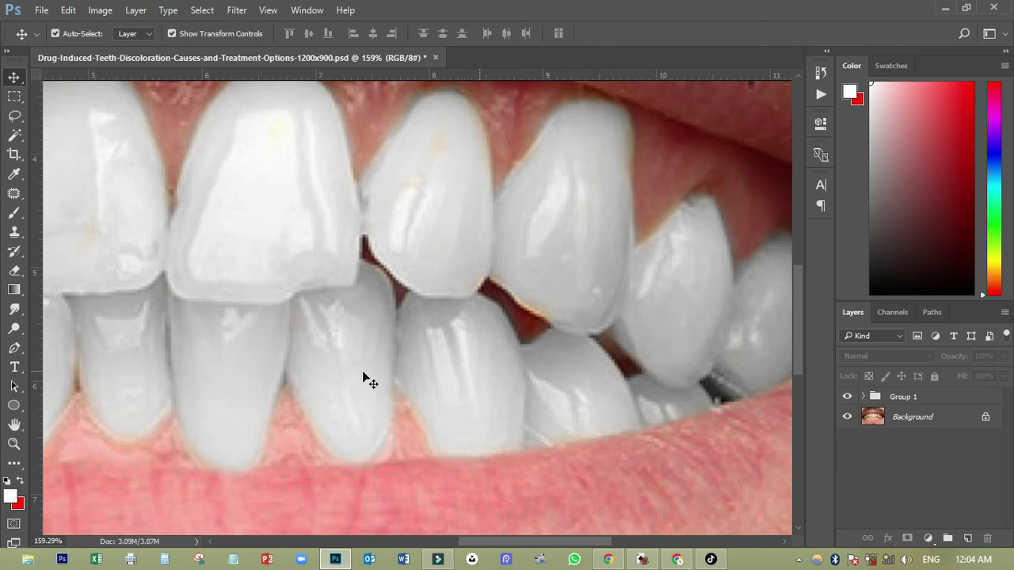
click(14, 212)
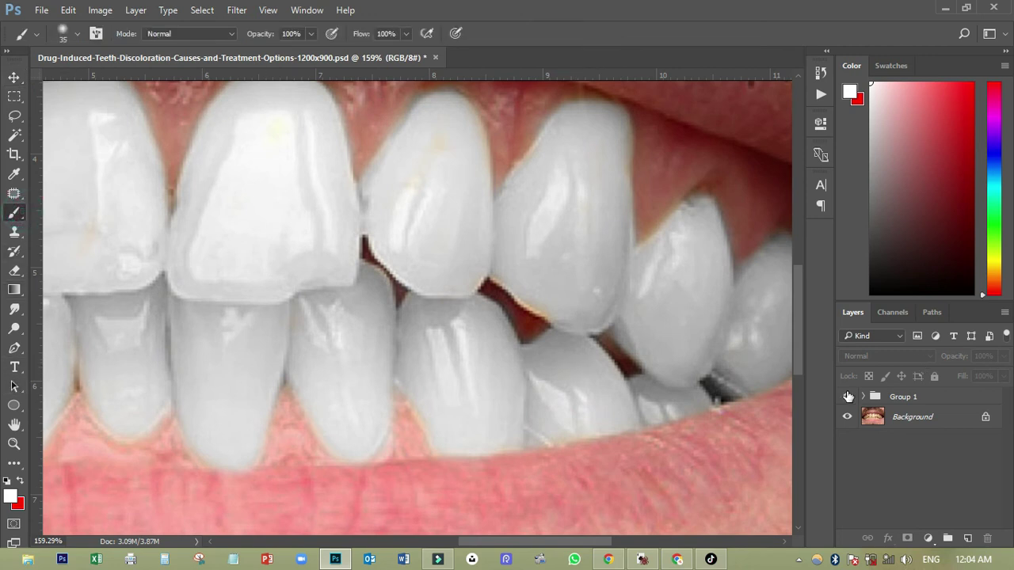
click(861, 397)
click(918, 476)
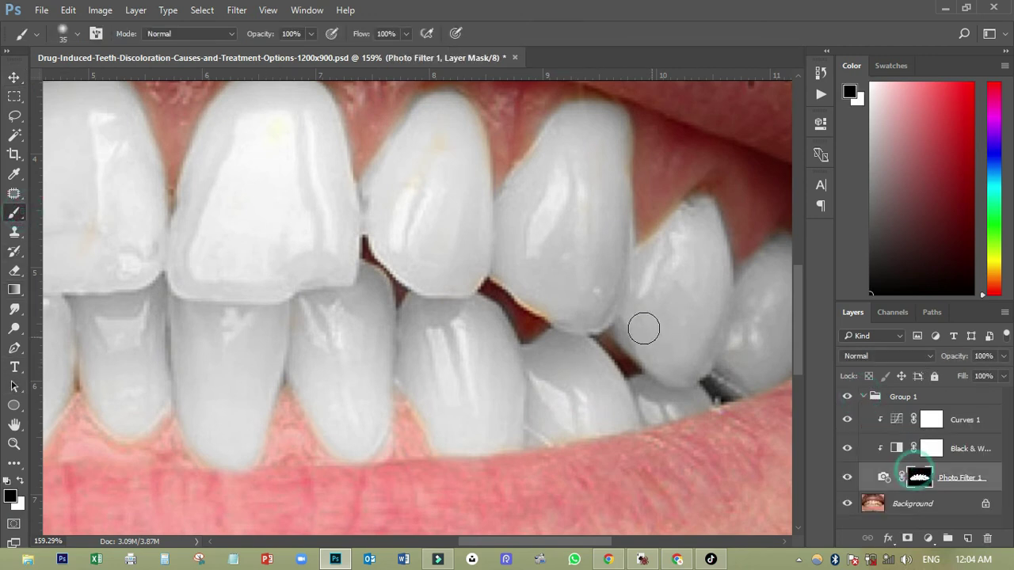
click(21, 480)
- Paint white onto a tooth in the Photo Filter 1 mask, then return to the Move tool
click(565, 302)
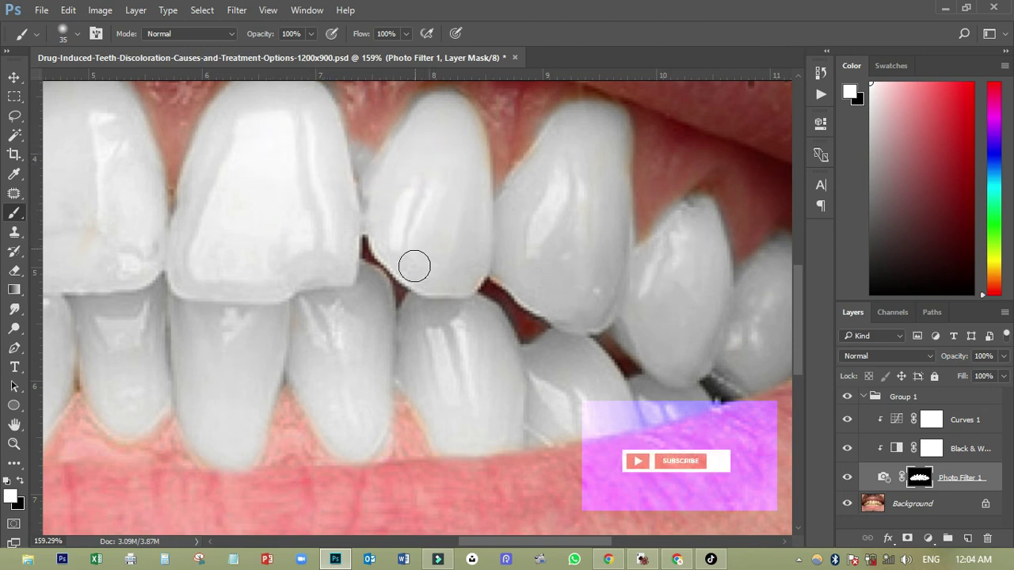
scroll(414, 266, down, 4)
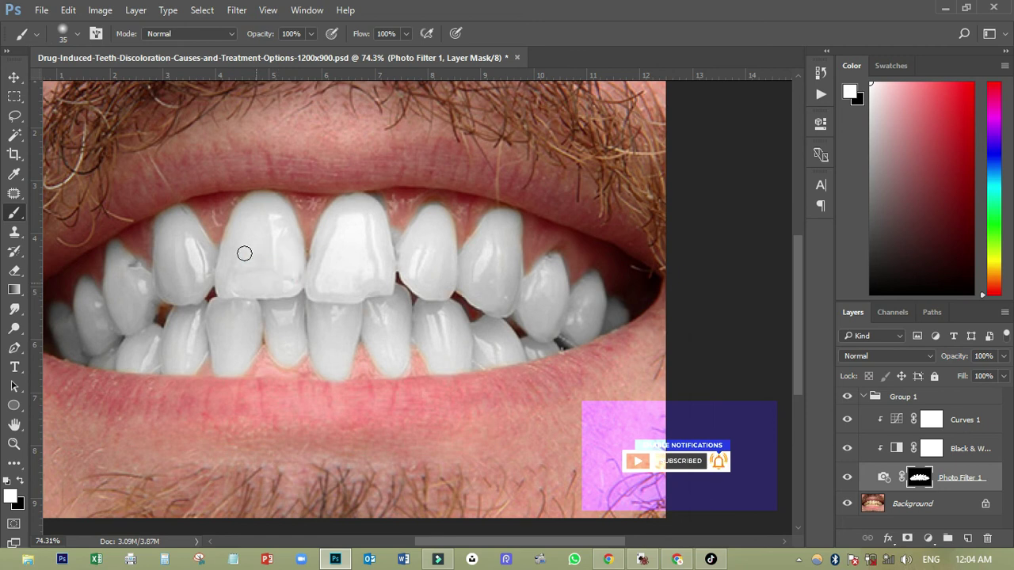
scroll(464, 341, down, 3)
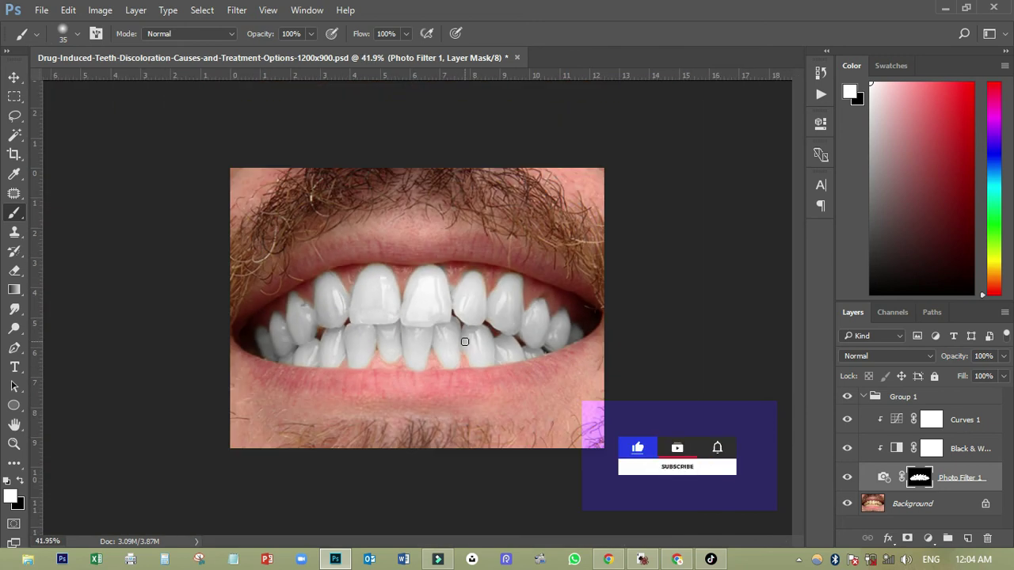
scroll(464, 342, up, 2)
click(15, 77)
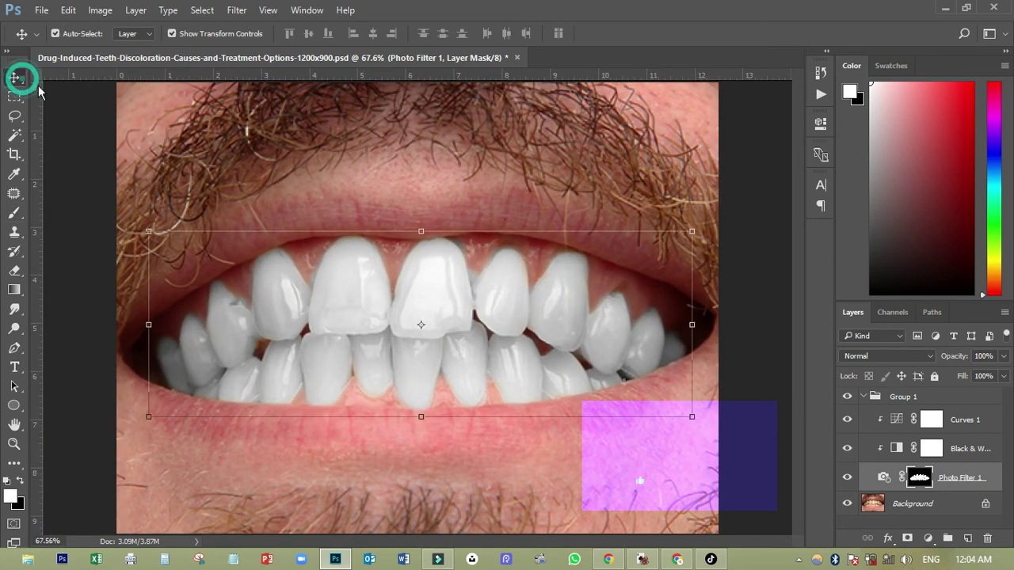